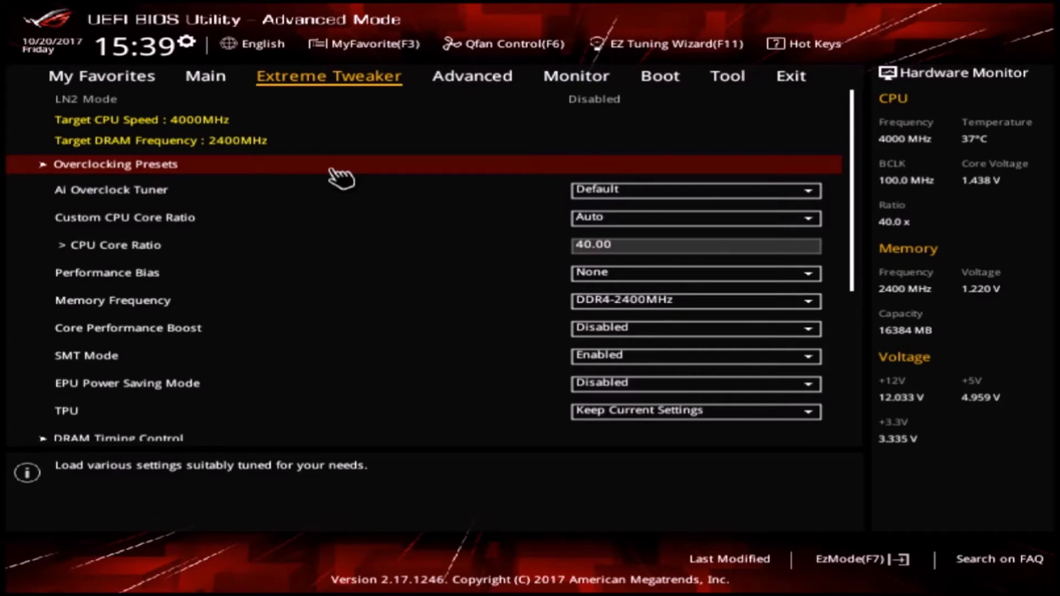
Step: Move down the Extreme Tweaker overclocking options toward Custom CPU Core Ratio
{"action": "key", "text": "Down"}
{"action": "key", "text": "Down"}
{"action": "key", "text": "Down"}
{"action": "key", "text": "Down"}
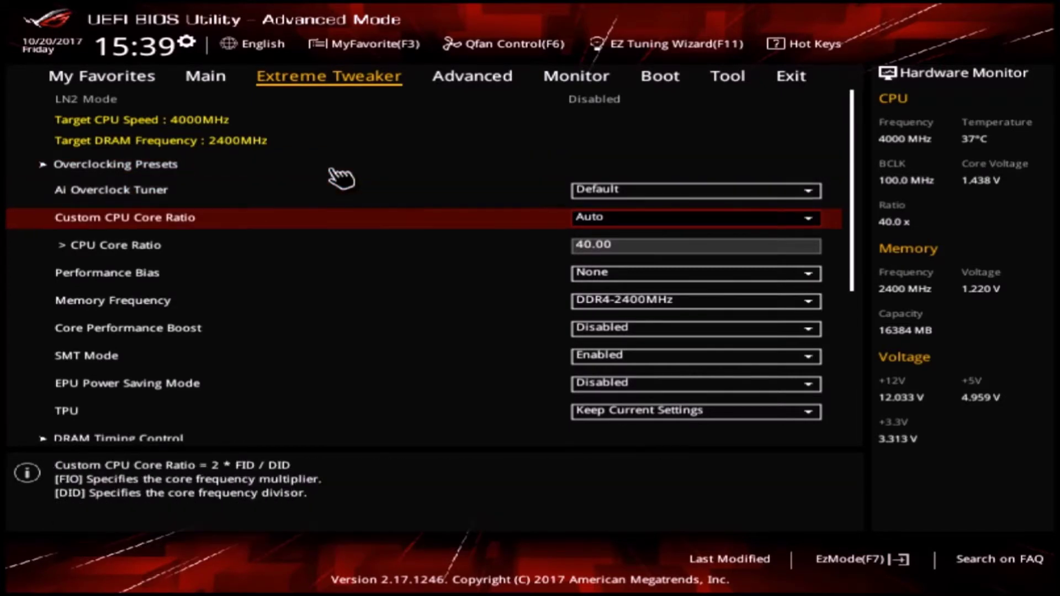
{"action": "key", "text": "Up"}
{"action": "key", "text": "Up"}
{"action": "key", "text": "Up"}
{"action": "key", "text": "Up"}
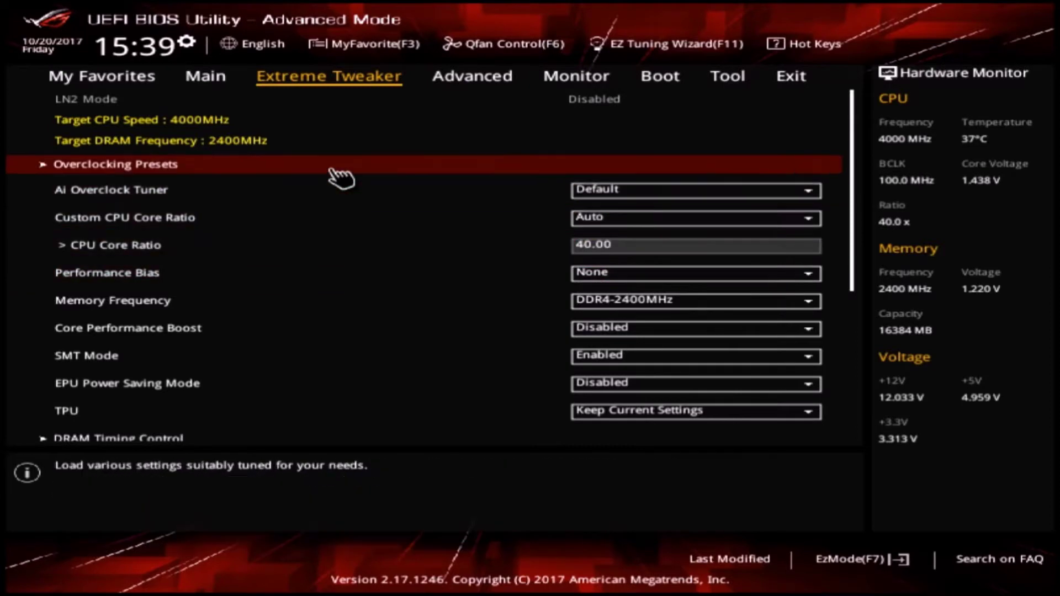
{"action": "key", "text": "Down"}
{"action": "key", "text": "Down"}
{"action": "key", "text": "Down"}
{"action": "key", "text": "Down"}
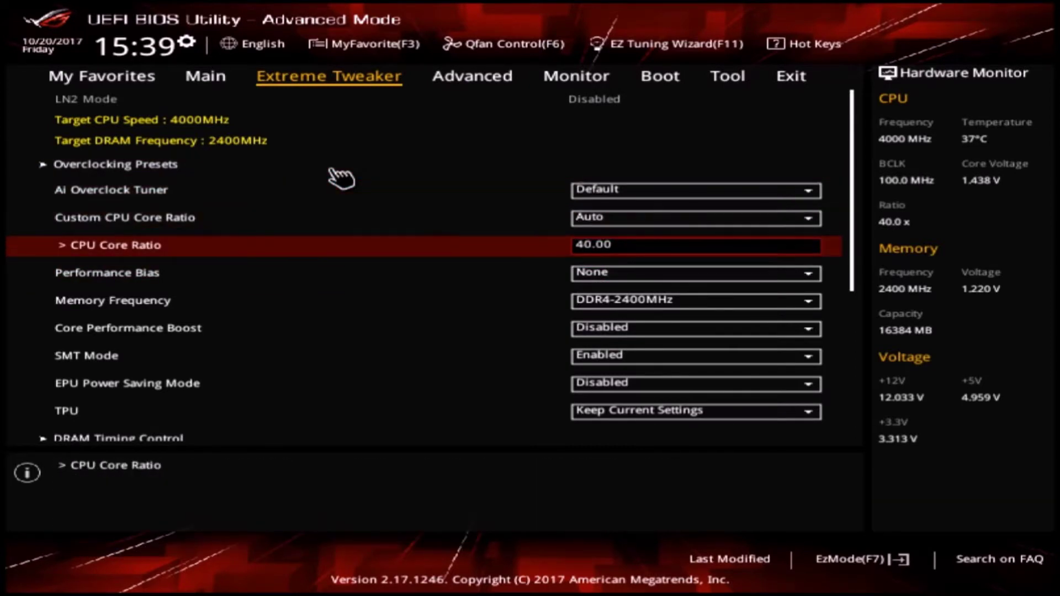
{"action": "key", "text": "Down"}
{"action": "key", "text": "Up"}
{"action": "key", "text": "Up"}
{"action": "key", "text": "Up"}
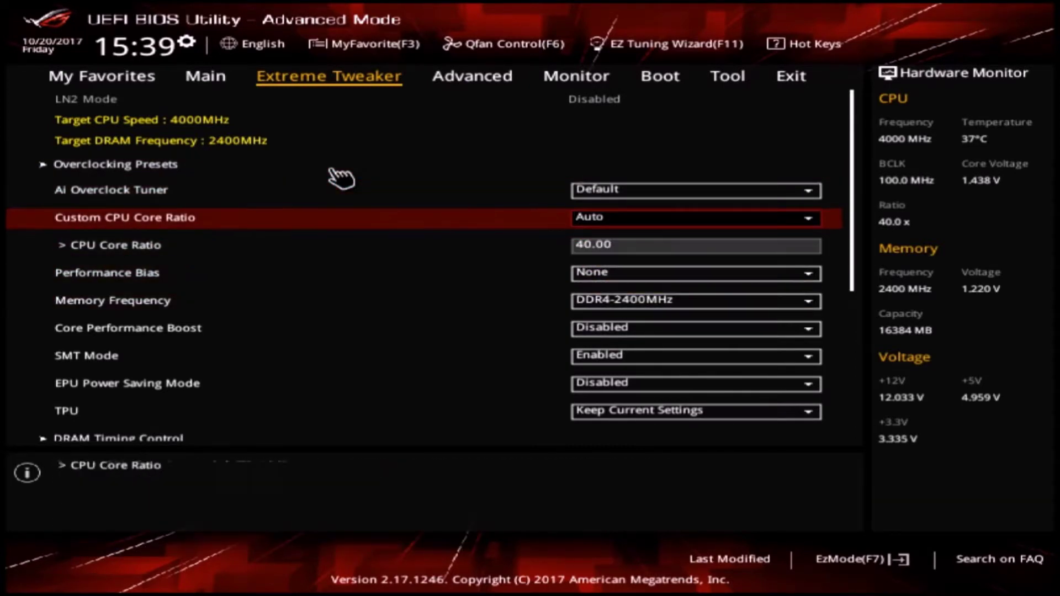
{"action": "key", "text": "Down"}
{"action": "key", "text": "Down"}
{"action": "key", "text": "Down"}
{"action": "key", "text": "Down"}
{"action": "key", "text": "Down"}
{"action": "key", "text": "Down"}
{"action": "key", "text": "Down"}
{"action": "key", "text": "Down"}
{"action": "key", "text": "Down"}
{"action": "key", "text": "Down"}
{"action": "key", "text": "Down"}
{"action": "key", "text": "Down"}
{"action": "key", "text": "Down"}
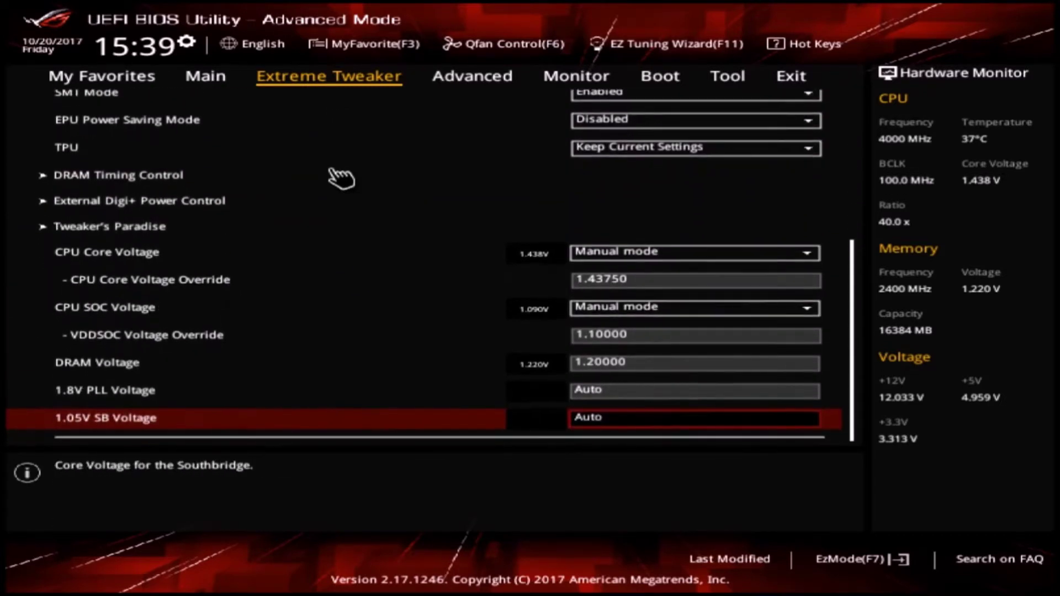
Step: Step through the Extreme Tweaker voltage rows to the VDDSOC Voltage Override value of 1.10000
{"action": "key", "text": "Up"}
{"action": "key", "text": "Up"}
{"action": "key", "text": "Up"}
{"action": "key", "text": "Up"}
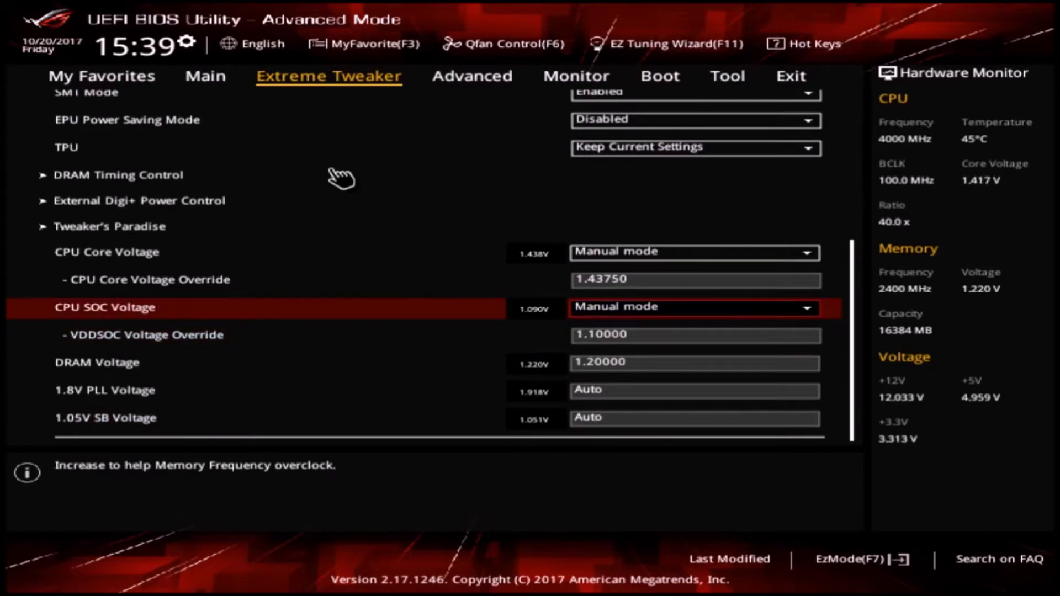
{"action": "key", "text": "Down"}
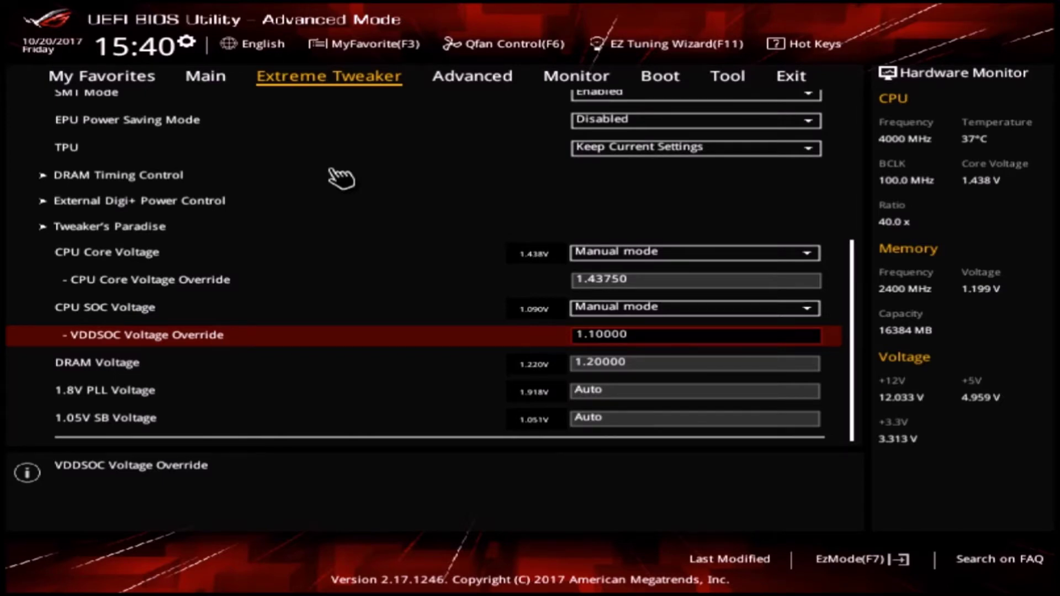
{"action": "key", "text": "Down"}
{"action": "key", "text": "Up"}
{"action": "key", "text": "Up"}
{"action": "key", "text": "Up"}
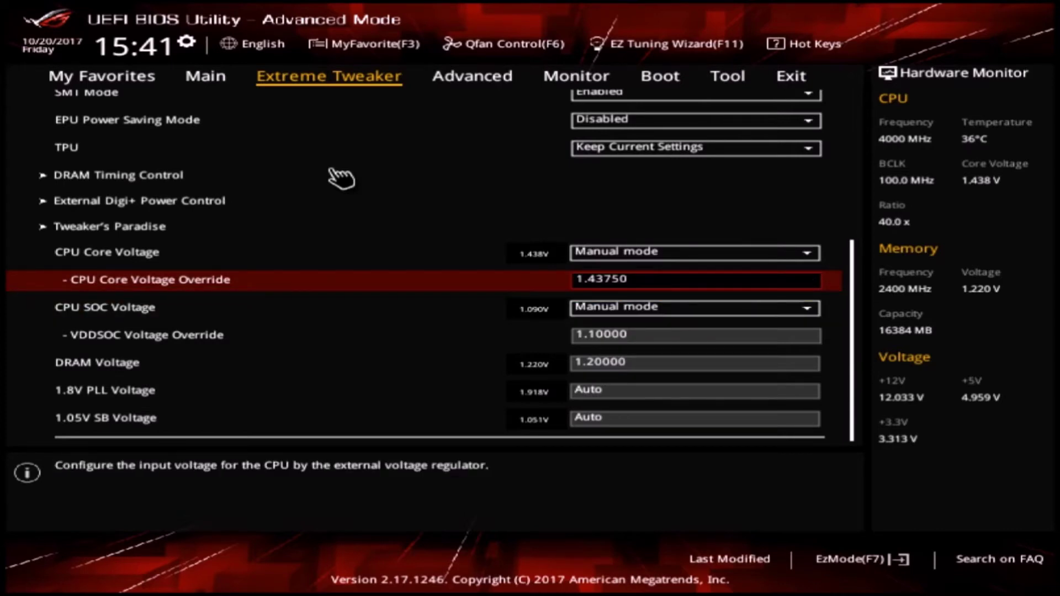
Step: Move up through the voltage, TPU and memory rows back to the top of Extreme Tweaker
{"action": "key", "text": "Up"}
{"action": "key", "text": "Up"}
{"action": "key", "text": "Up"}
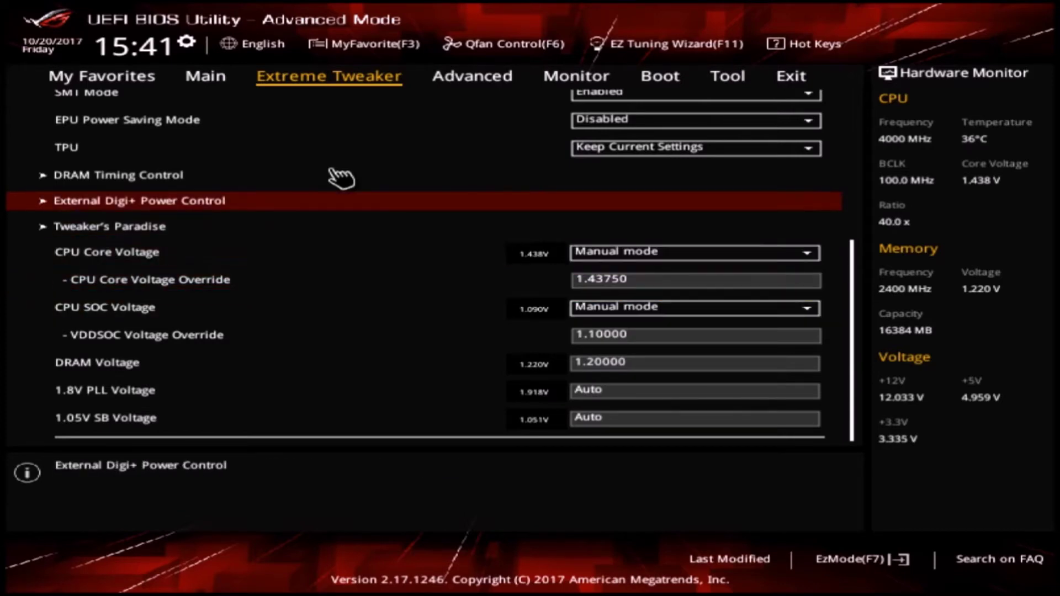
{"action": "key", "text": "Up"}
{"action": "key", "text": "Up"}
{"action": "key", "text": "Up"}
{"action": "key", "text": "Up"}
{"action": "key", "text": "Up"}
{"action": "key", "text": "Up"}
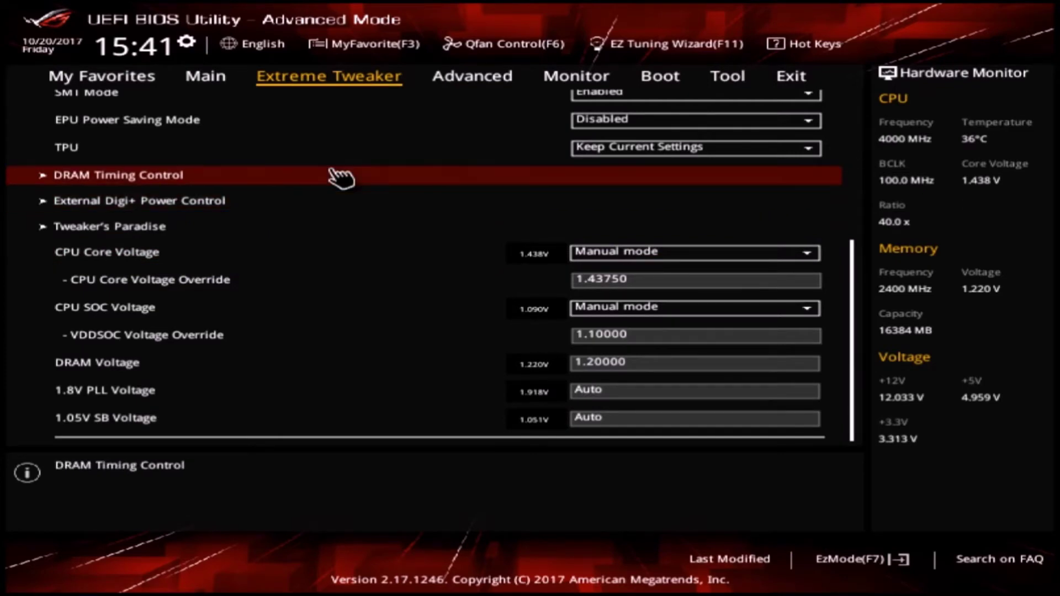
{"action": "key", "text": "Down"}
{"action": "key", "text": "Down"}
{"action": "key", "text": "Down"}
{"action": "key", "text": "Down"}
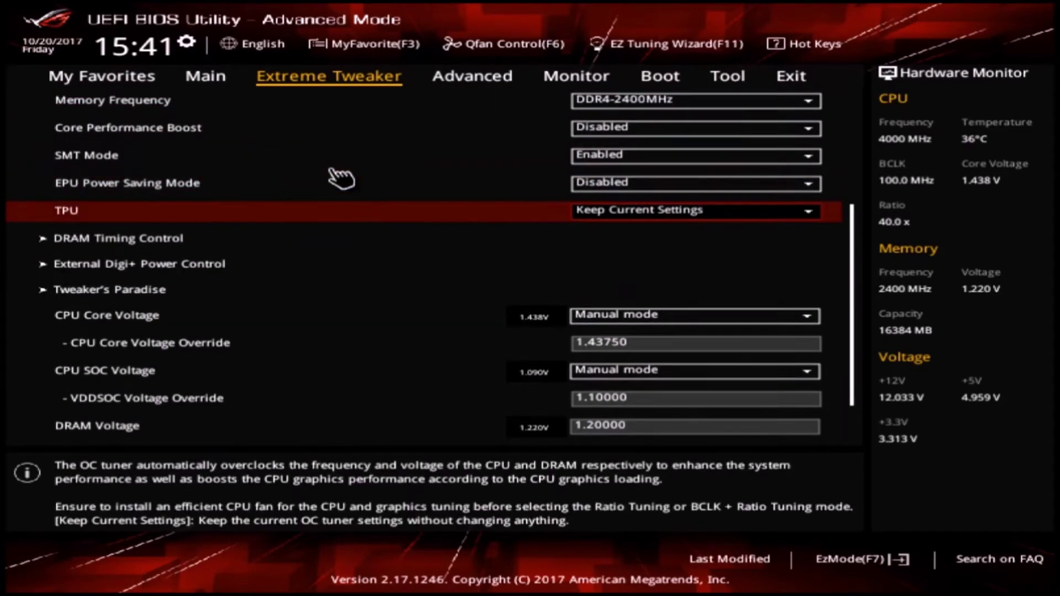
{"action": "key", "text": "Down"}
{"action": "key", "text": "Down"}
{"action": "key", "text": "Down"}
{"action": "key", "text": "Down"}
{"action": "key", "text": "Down"}
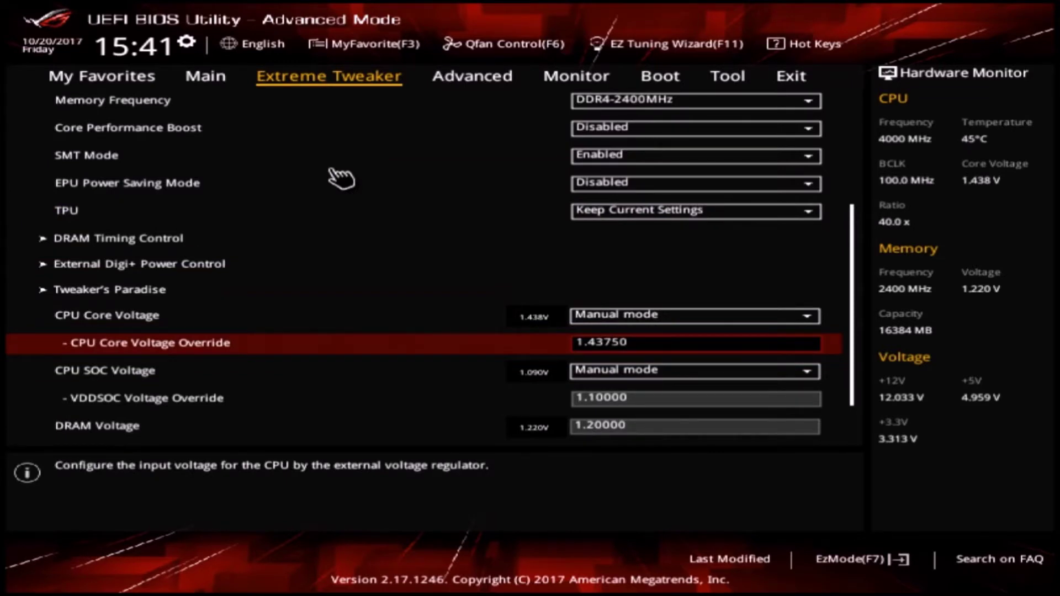
{"action": "key", "text": "Down"}
{"action": "key", "text": "Down"}
{"action": "key", "text": "Down"}
{"action": "key", "text": "Down"}
{"action": "key", "text": "Down"}
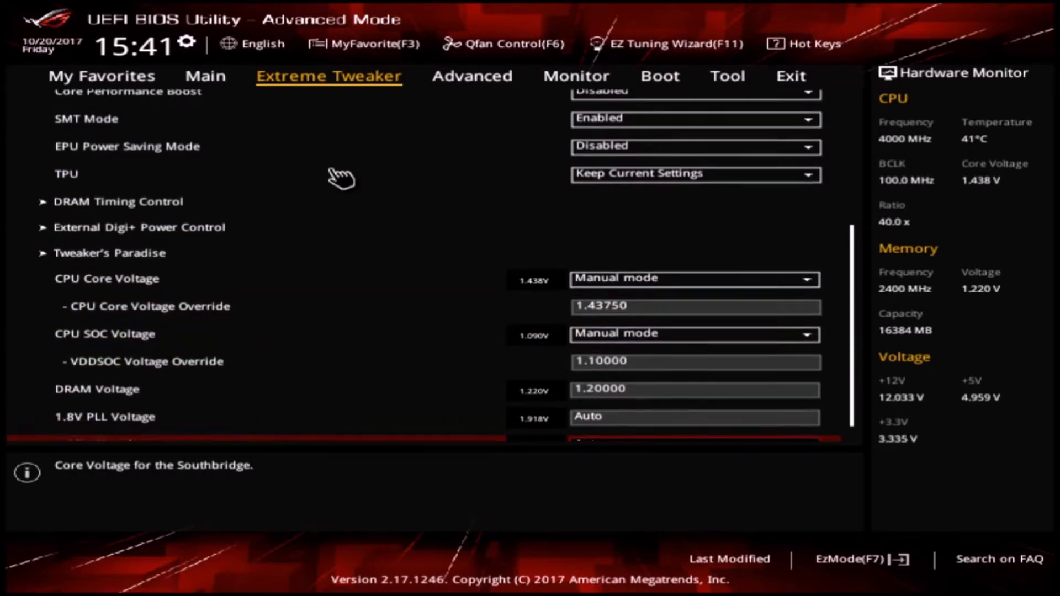
{"action": "key", "text": "Up"}
{"action": "key", "text": "Up"}
{"action": "key", "text": "Up"}
{"action": "key", "text": "Up"}
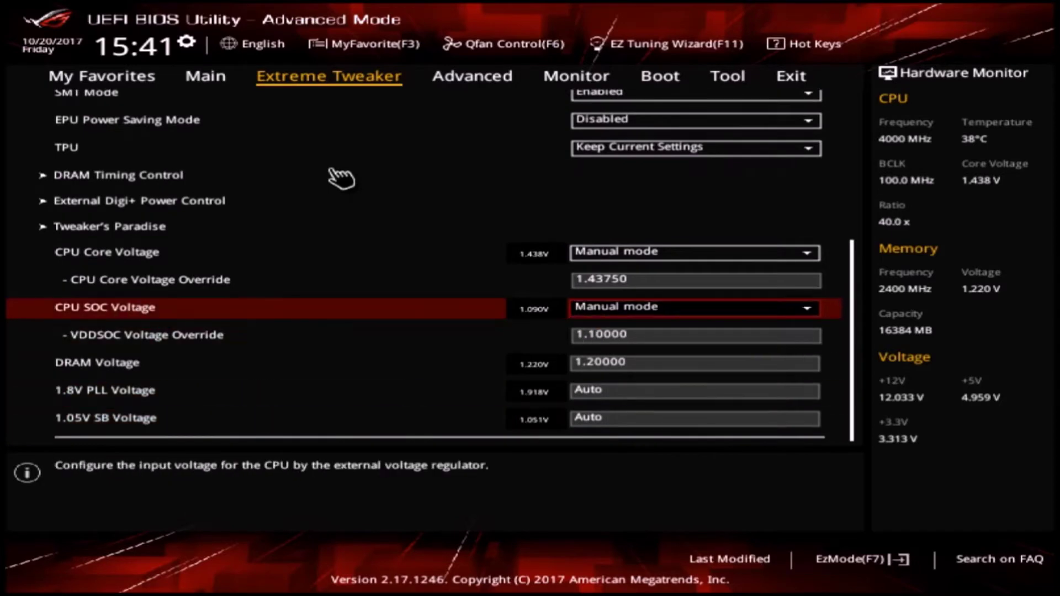
{"action": "key", "text": "Up"}
{"action": "key", "text": "Up"}
{"action": "key", "text": "Up"}
{"action": "key", "text": "Up"}
{"action": "key", "text": "Up"}
{"action": "key", "text": "Up"}
{"action": "key", "text": "Up"}
{"action": "key", "text": "Up"}
{"action": "key", "text": "Up"}
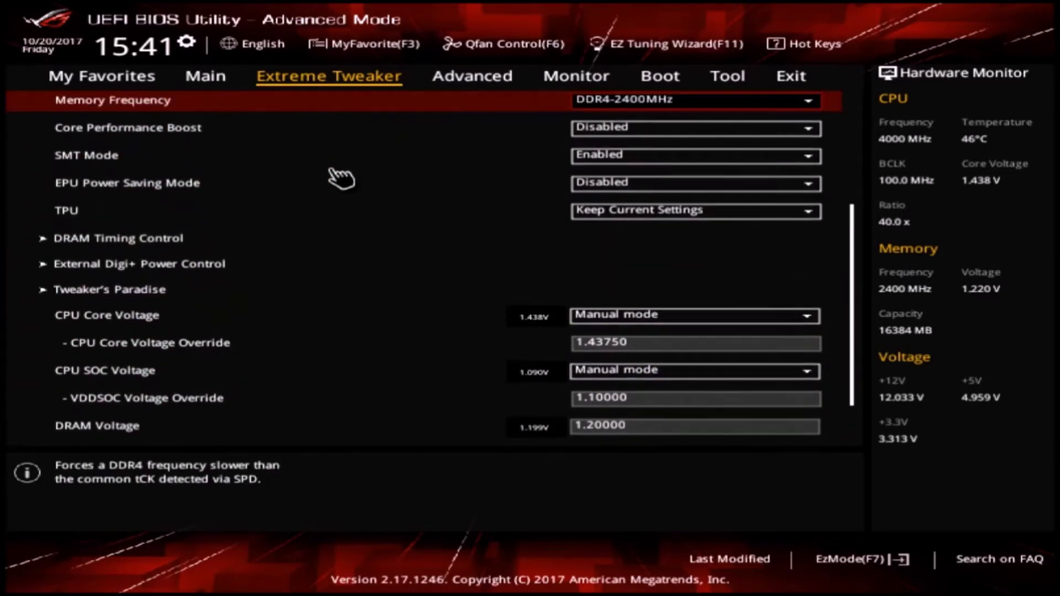
{"action": "key", "text": "Up"}
{"action": "key", "text": "Up"}
{"action": "key", "text": "Up"}
{"action": "key", "text": "Up"}
{"action": "key", "text": "Up"}
Step: Check the 40.00 CPU Core Ratio value and the DDR4-2400MHz Memory Frequency setting
{"action": "key", "text": "Down"}
{"action": "key", "text": "Down"}
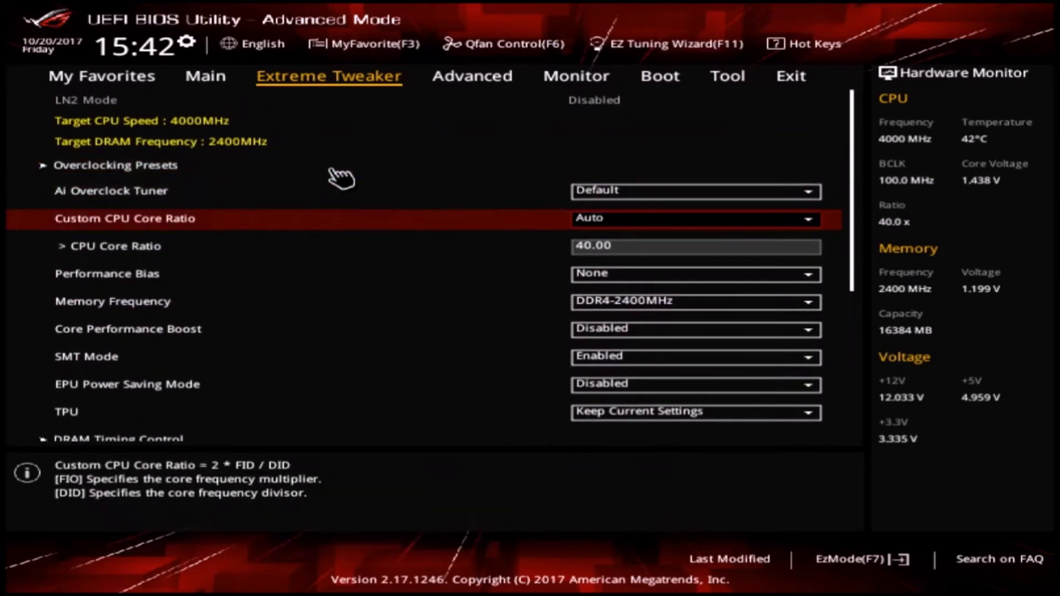
{"action": "key", "text": "Down"}
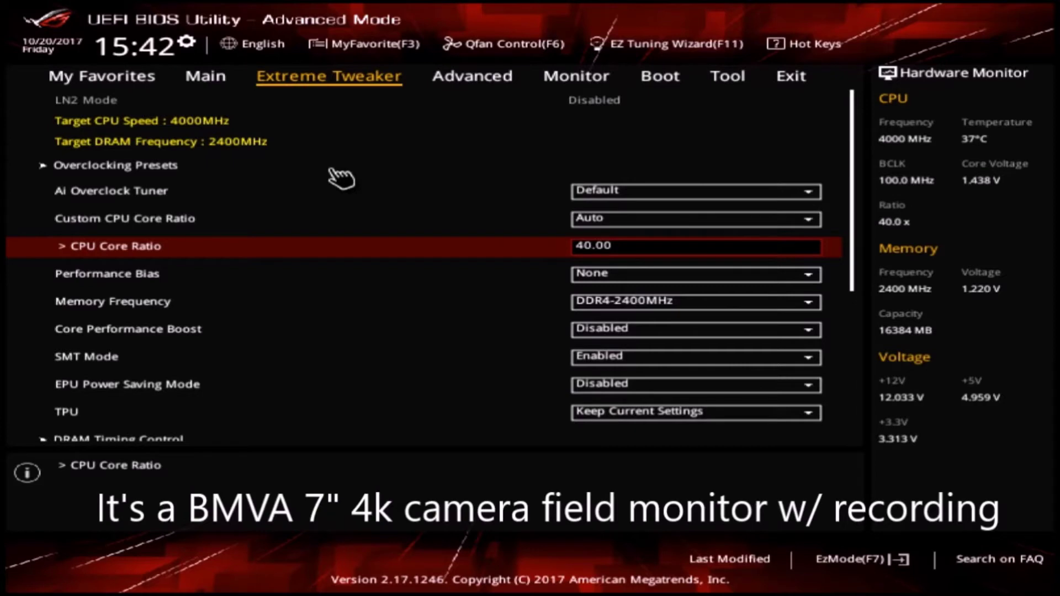
{"action": "key", "text": "Down"}
{"action": "key", "text": "Up"}
{"action": "key", "text": "Down"}
{"action": "key", "text": "Up"}
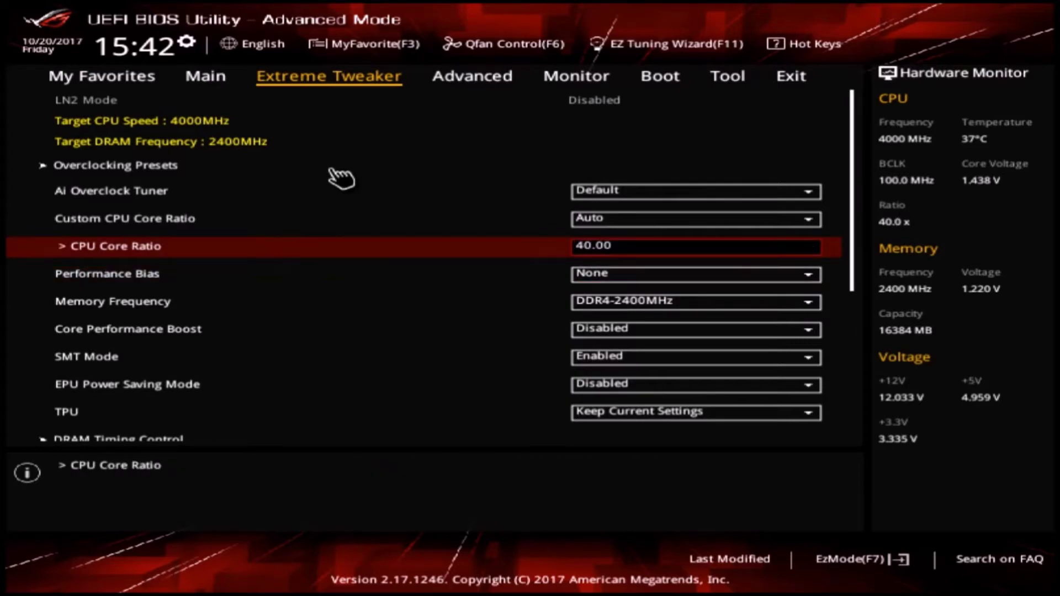
{"action": "key", "text": "Down"}
{"action": "key", "text": "Up"}
{"action": "key", "text": "Down"}
{"action": "key", "text": "Down"}
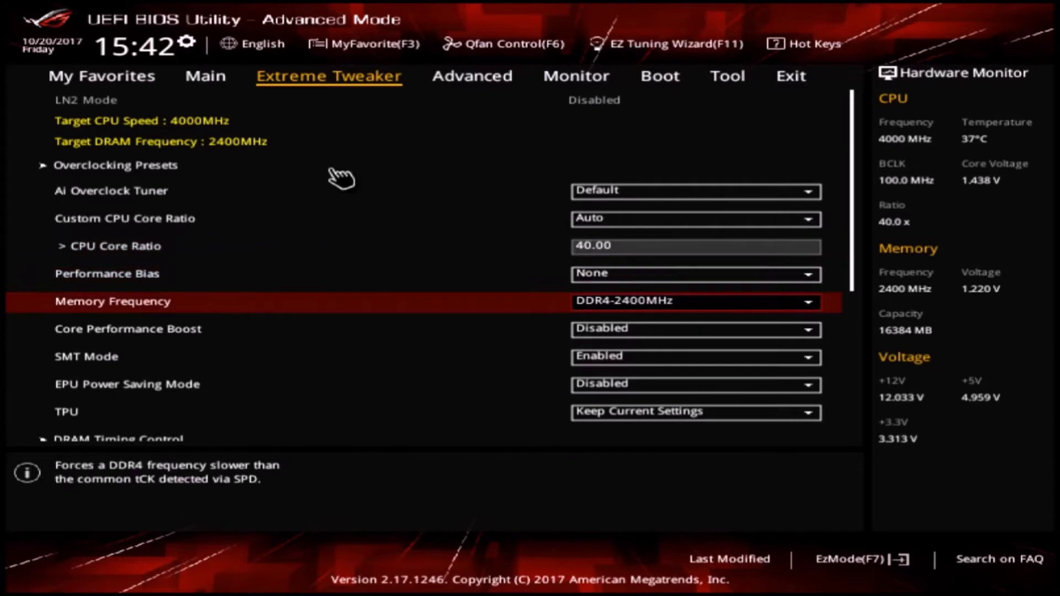
{"action": "key", "text": "Down"}
{"action": "key", "text": "Up"}
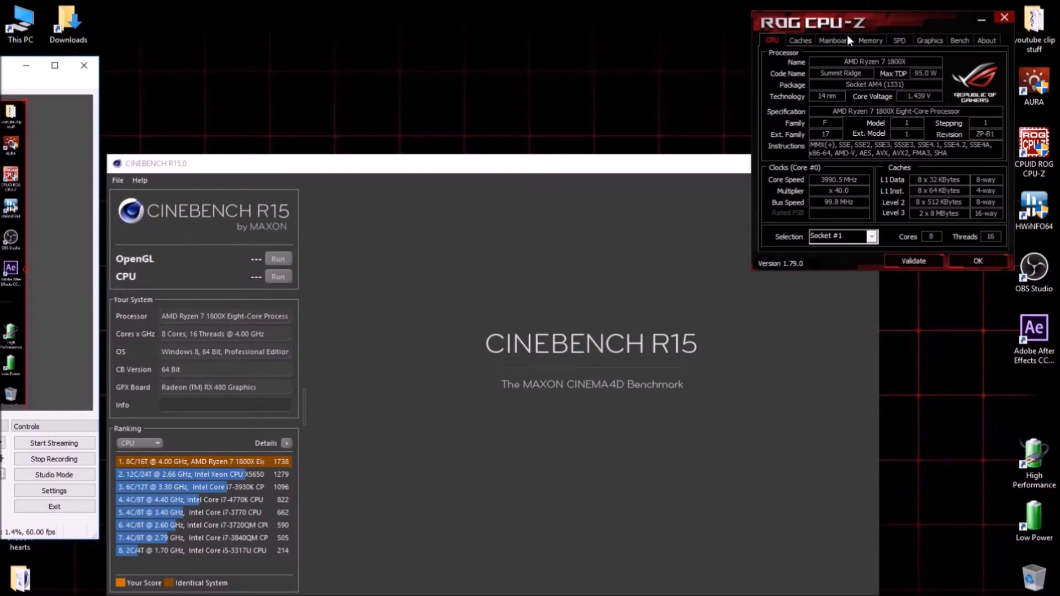
Step: Nudge CPU-Z aside and raise the Cinebench R15 window until its status footer shows
{"action": "left_click_drag", "start_coordinate": [845, 25], "coordinate": [837, 21]}
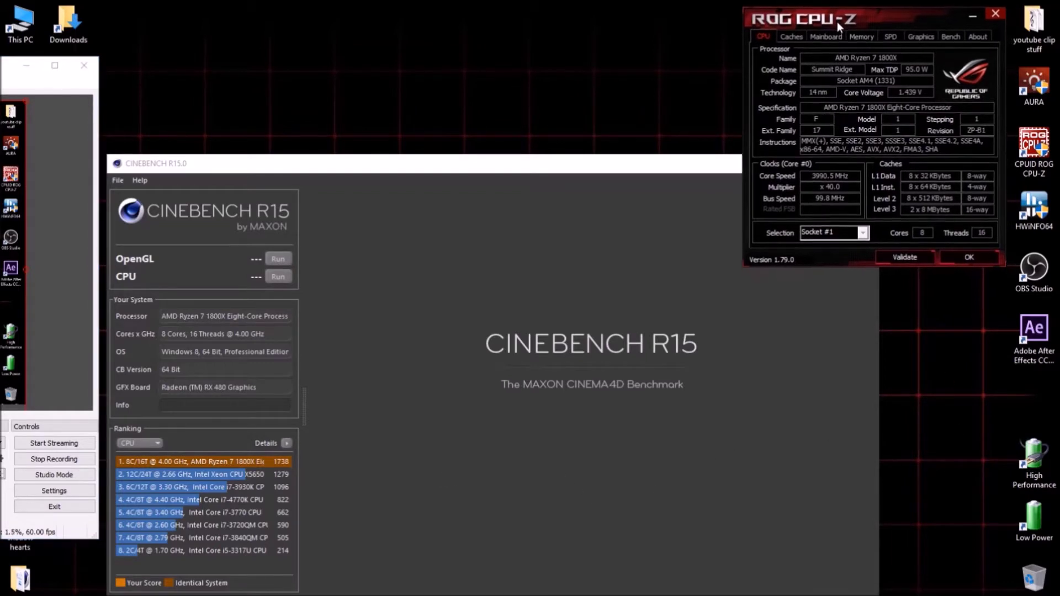
{"action": "left_click", "coordinate": [549, 164]}
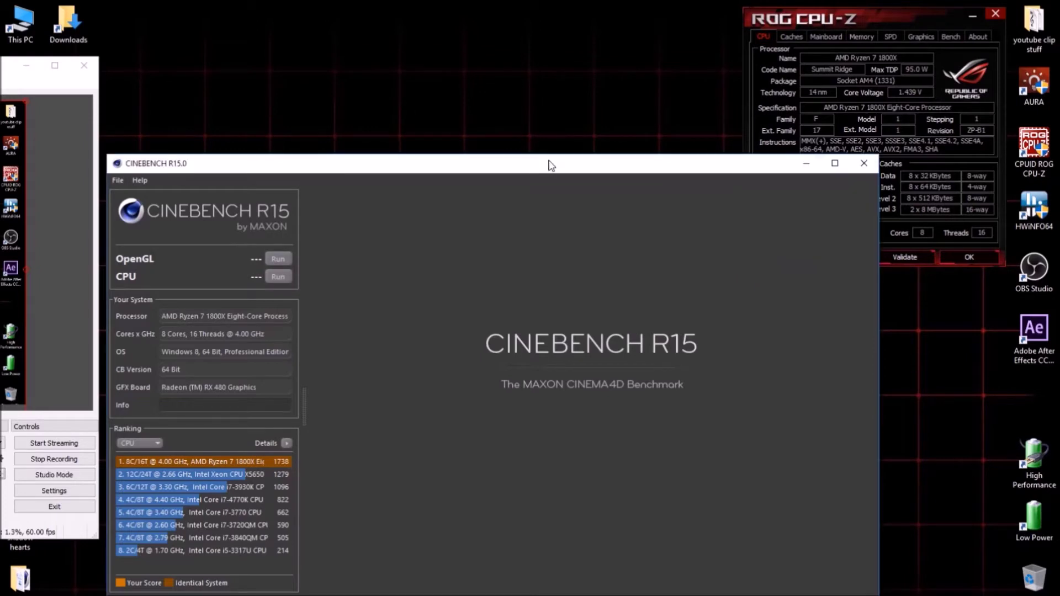
{"action": "left_click_drag", "start_coordinate": [553, 165], "coordinate": [560, 131]}
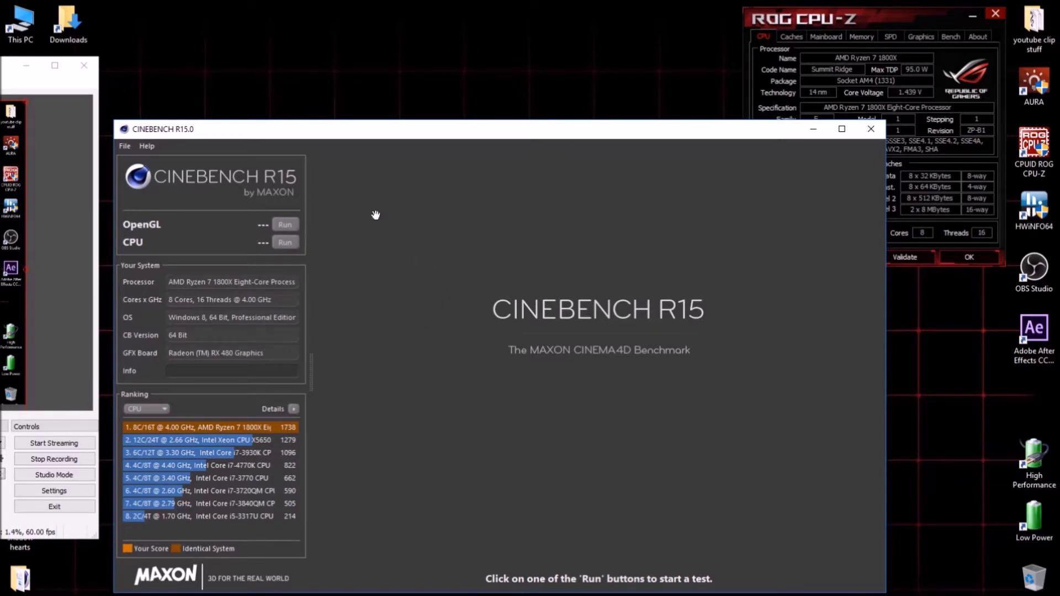
Step: Run the Cinebench R15 CPU render test twice at 4.00 GHz, scoring 1653 cb
{"action": "left_click", "coordinate": [284, 242]}
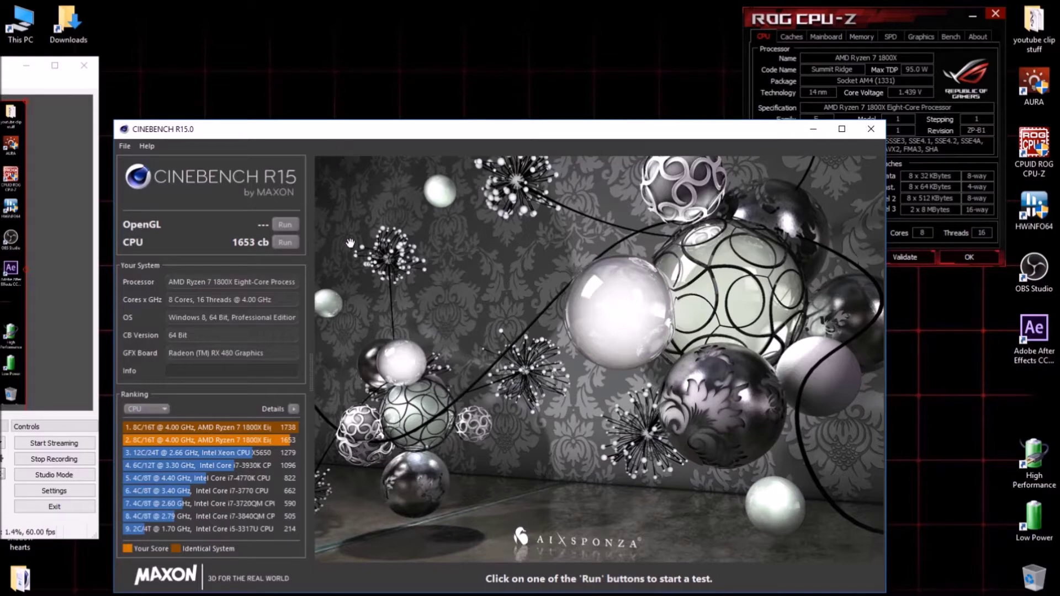
{"action": "left_click", "coordinate": [287, 243]}
{"action": "mouse_move", "coordinate": [7, 69]}
{"action": "left_mouse_down"}
{"action": "mouse_move", "coordinate": [648, 87]}
{"action": "mouse_move", "coordinate": [521, 68]}
{"action": "mouse_move", "coordinate": [2, 70]}
{"action": "mouse_move", "coordinate": [14, 70]}
{"action": "left_mouse_up"}
{"action": "left_click", "coordinate": [856, 433]}
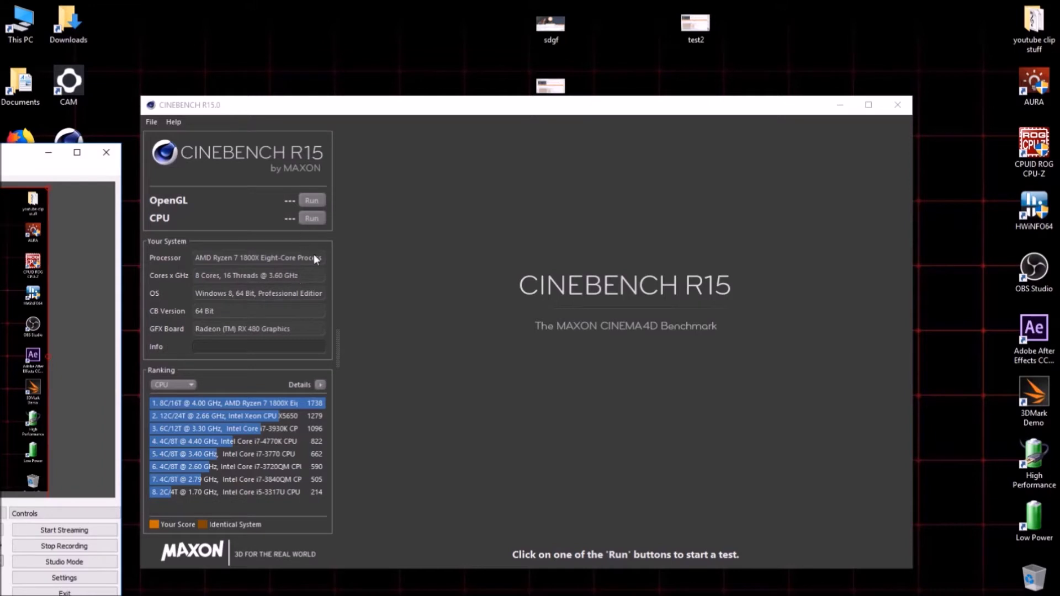
Step: Rerun the Cinebench CPU render test twice, updating the CPU score to 1499 cb
{"action": "left_click", "coordinate": [312, 218]}
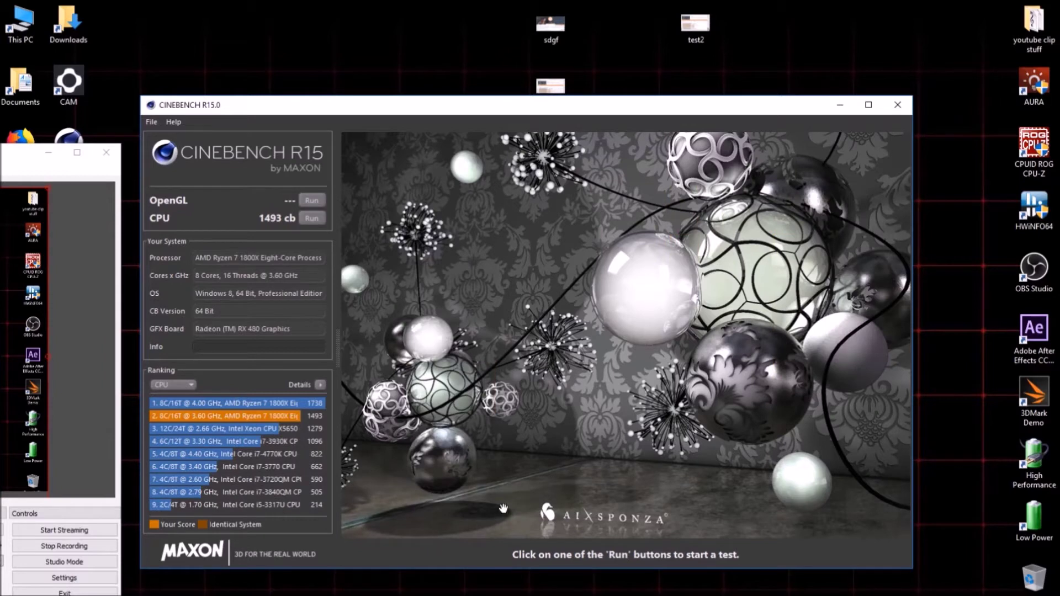
{"action": "left_click", "coordinate": [312, 218]}
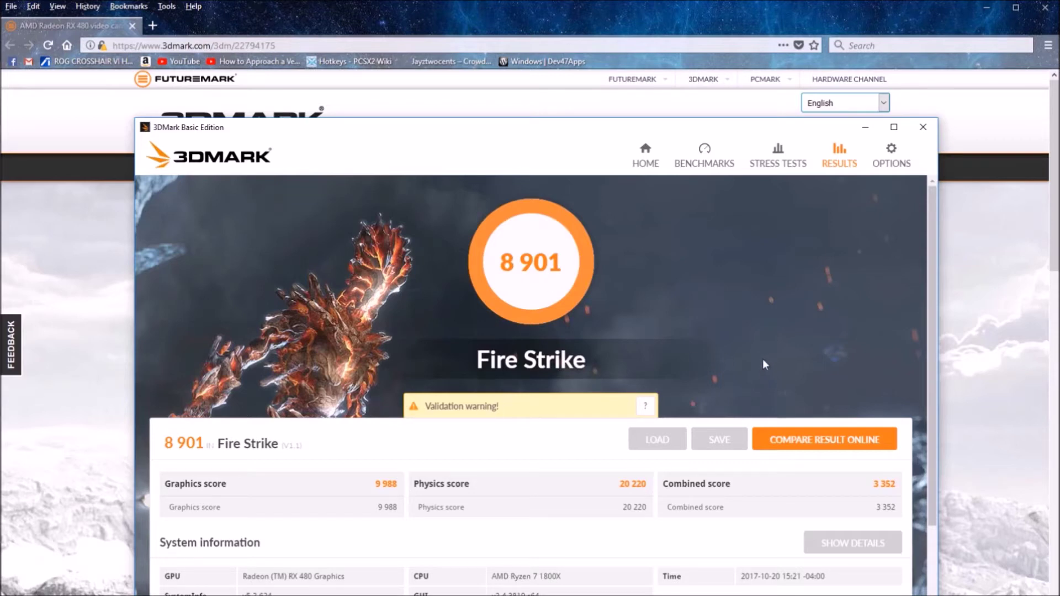
{"action": "scroll", "coordinate": [768, 329], "scroll_direction": "down", "scroll_amount": 3}
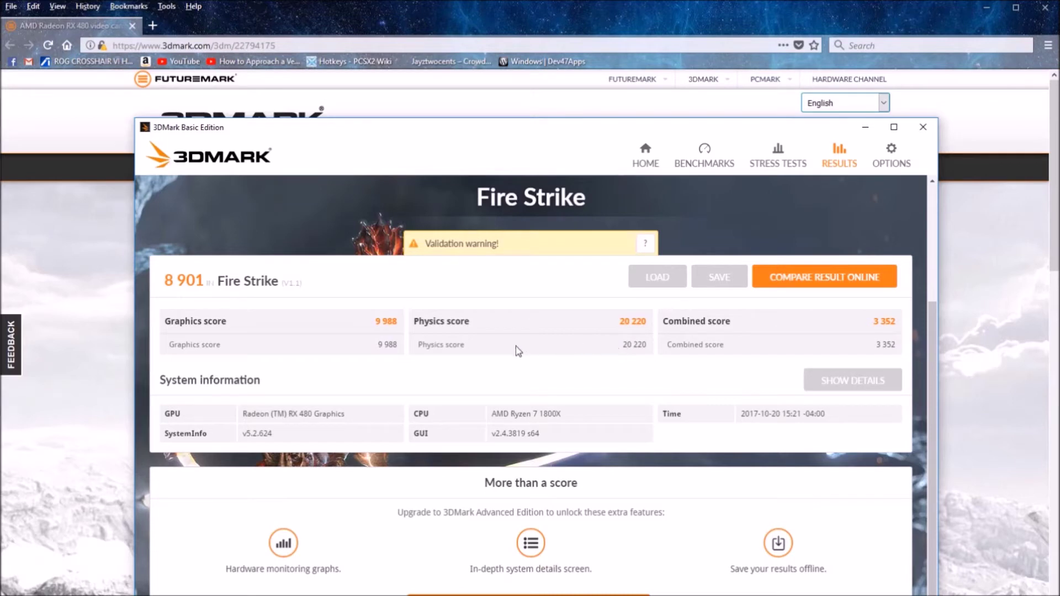
{"action": "scroll", "coordinate": [568, 478], "scroll_direction": "up", "scroll_amount": 3}
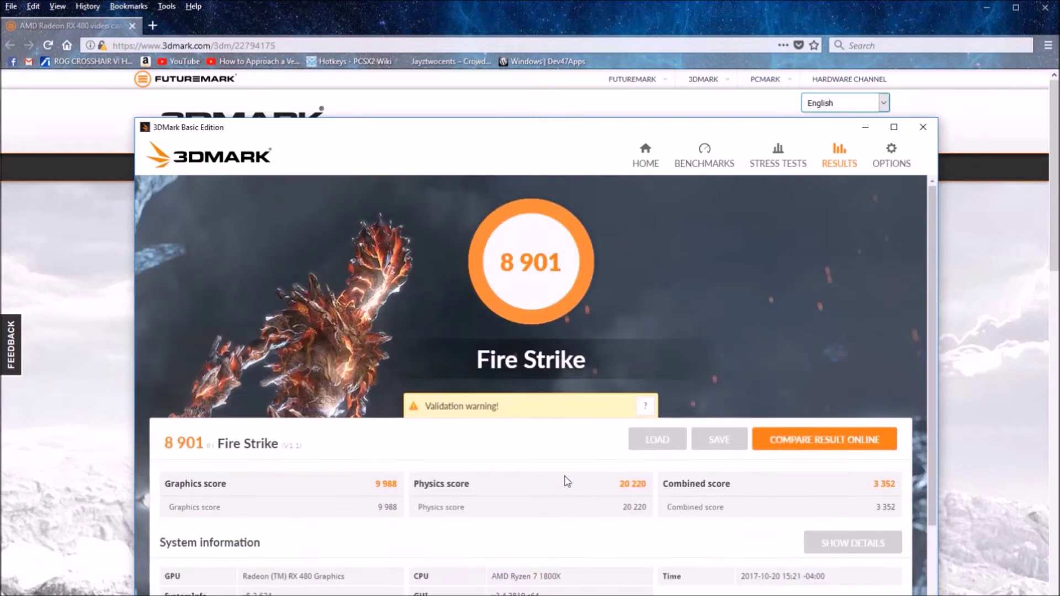
{"action": "left_click", "coordinate": [835, 442]}
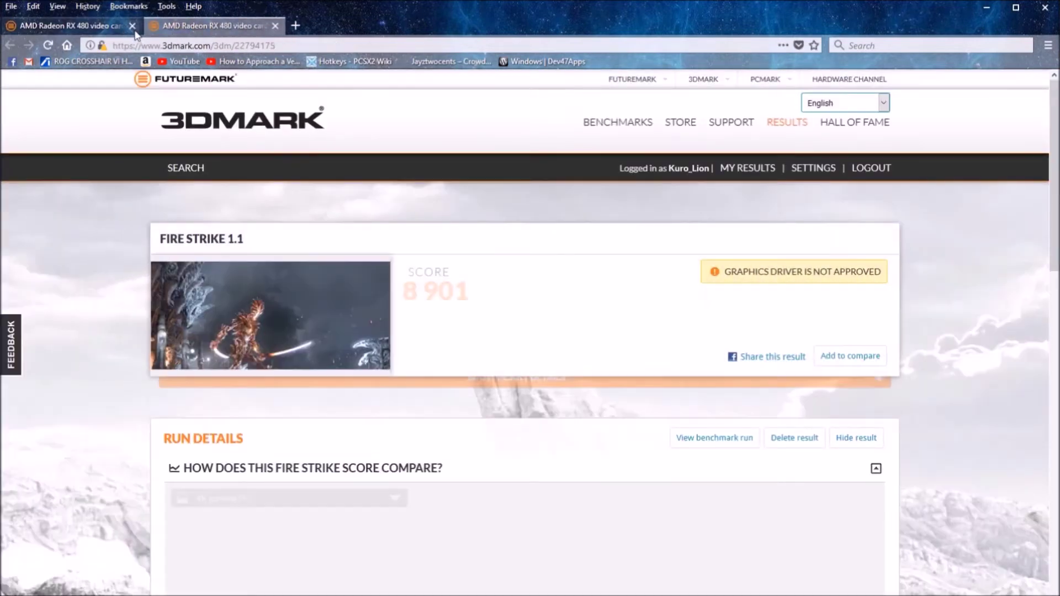
Step: Close the older Firefox tab, scroll through the 8 901 Fire Strike result, then minimize Firefox
{"action": "left_click", "coordinate": [132, 25]}
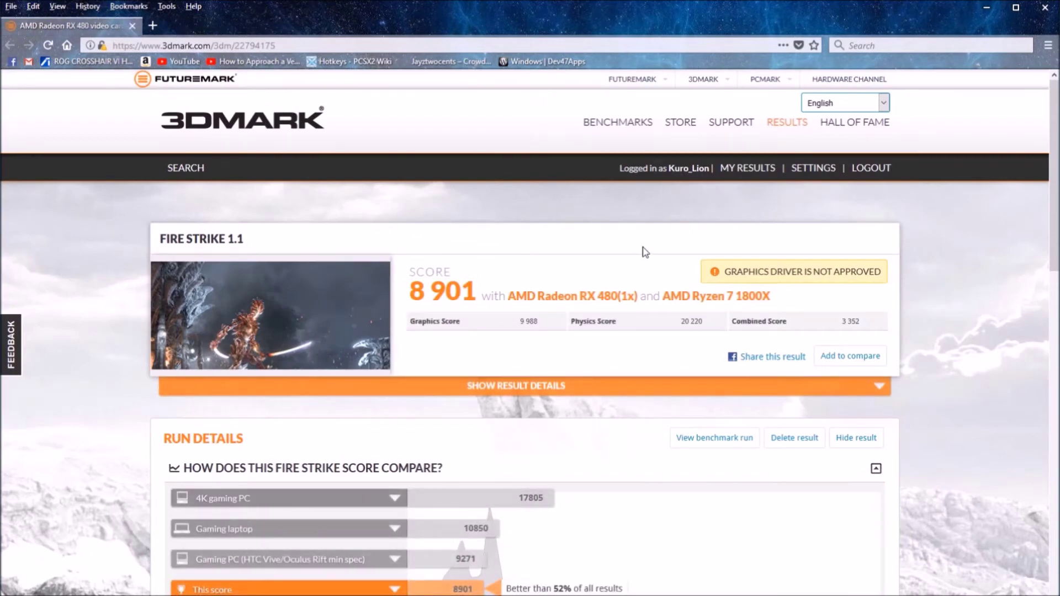
{"action": "scroll", "coordinate": [644, 252], "scroll_direction": "down", "scroll_amount": 5}
{"action": "scroll", "coordinate": [642, 284], "scroll_direction": "up", "scroll_amount": 3}
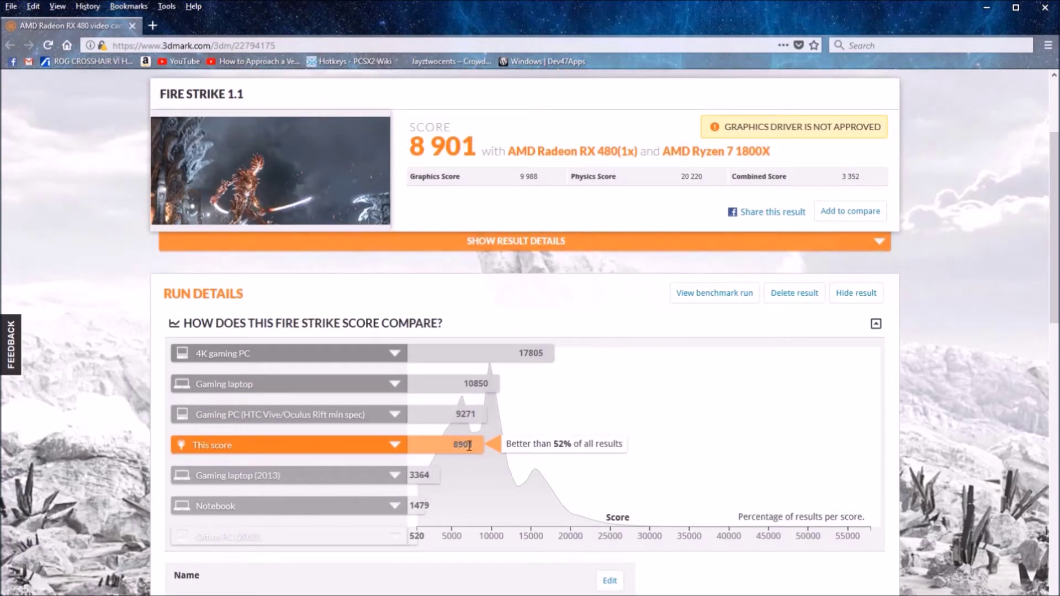
{"action": "scroll", "coordinate": [554, 441], "scroll_direction": "down", "scroll_amount": 5}
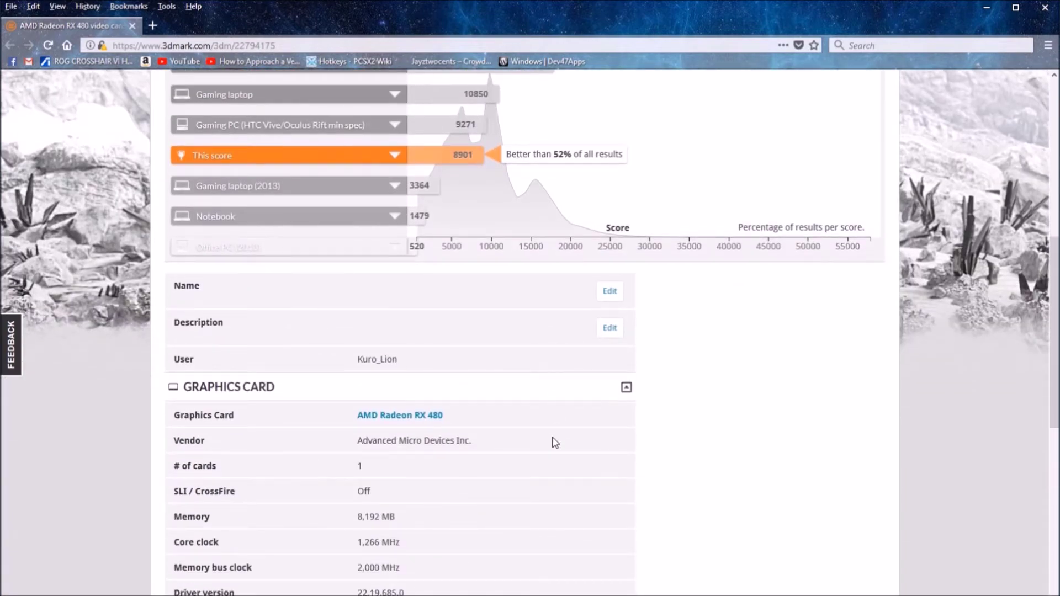
{"action": "scroll", "coordinate": [554, 441], "scroll_direction": "down", "scroll_amount": 10}
{"action": "scroll", "coordinate": [554, 438], "scroll_direction": "up", "scroll_amount": 16}
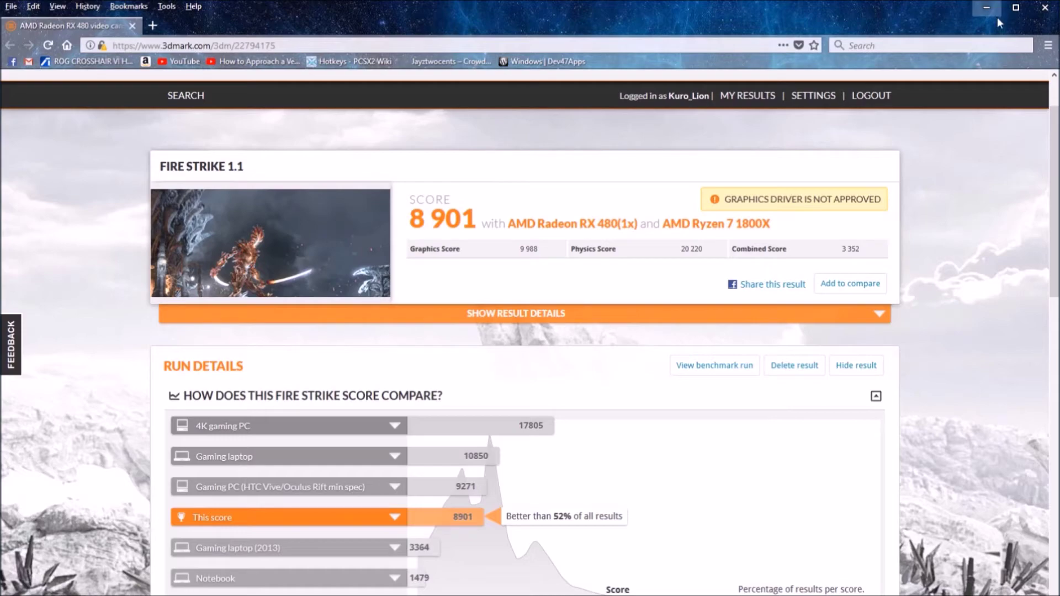
{"action": "left_click", "coordinate": [1045, 8]}
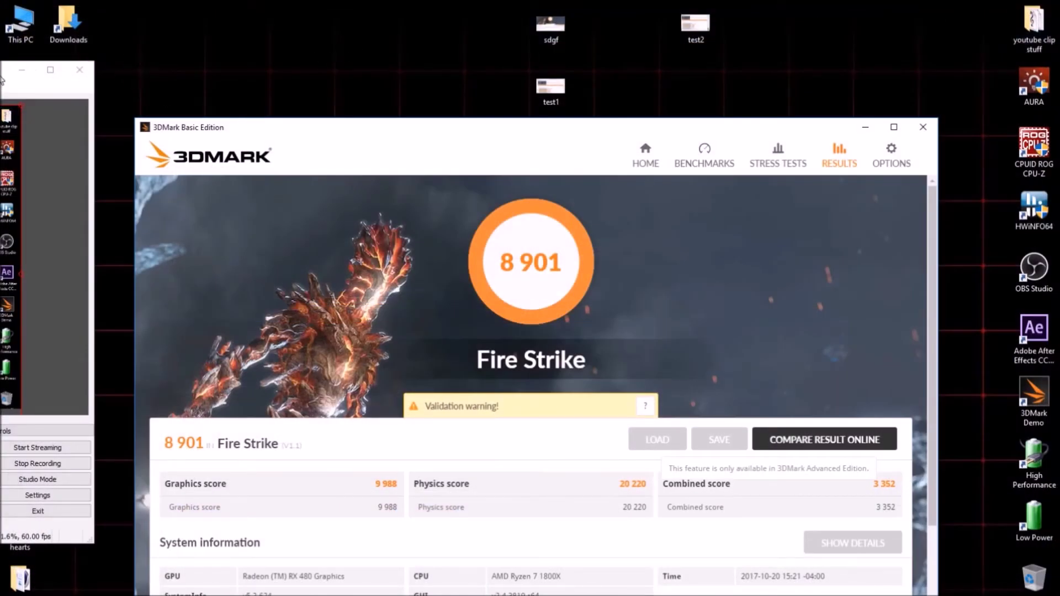
Step: Move OBS and 1 1.PNG aside, flip the saved screenshots to the 10 170 result, then close it
{"action": "left_click_drag", "start_coordinate": [2, 79], "coordinate": [32, 388]}
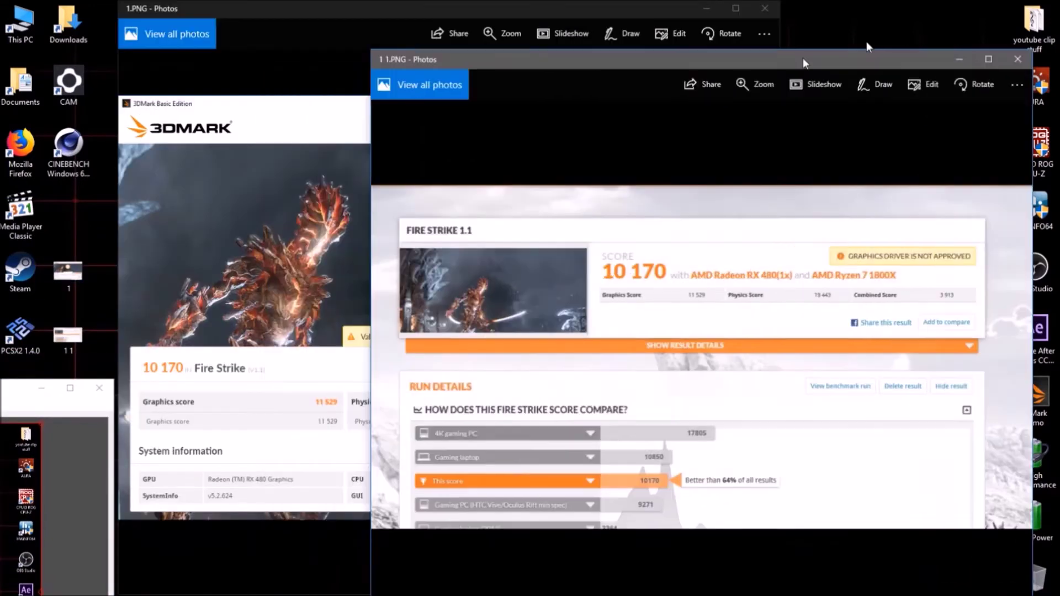
{"action": "left_click_drag", "start_coordinate": [803, 62], "coordinate": [748, 386]}
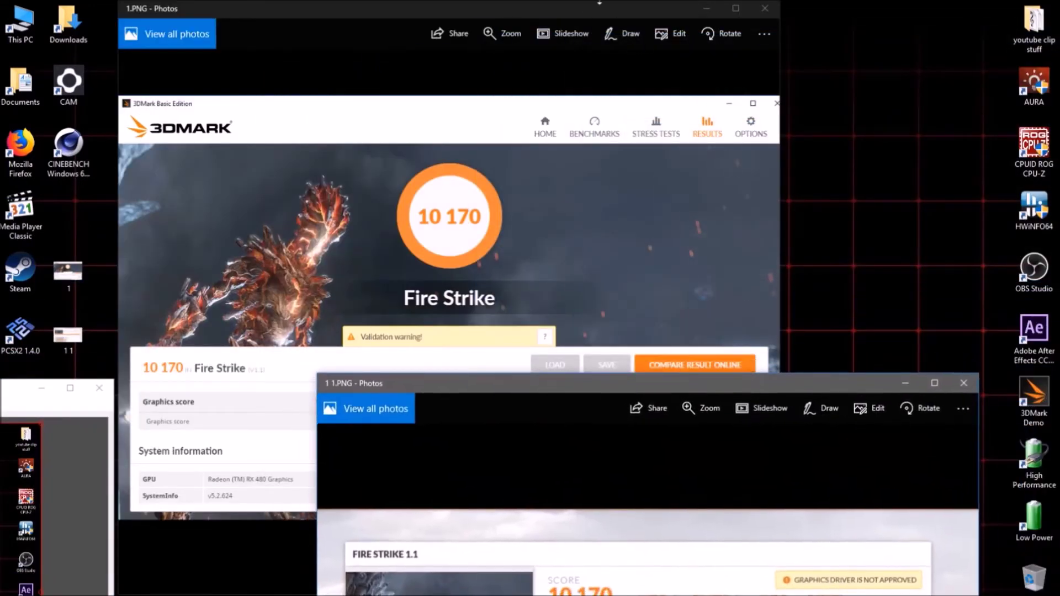
{"action": "left_click", "coordinate": [588, 5]}
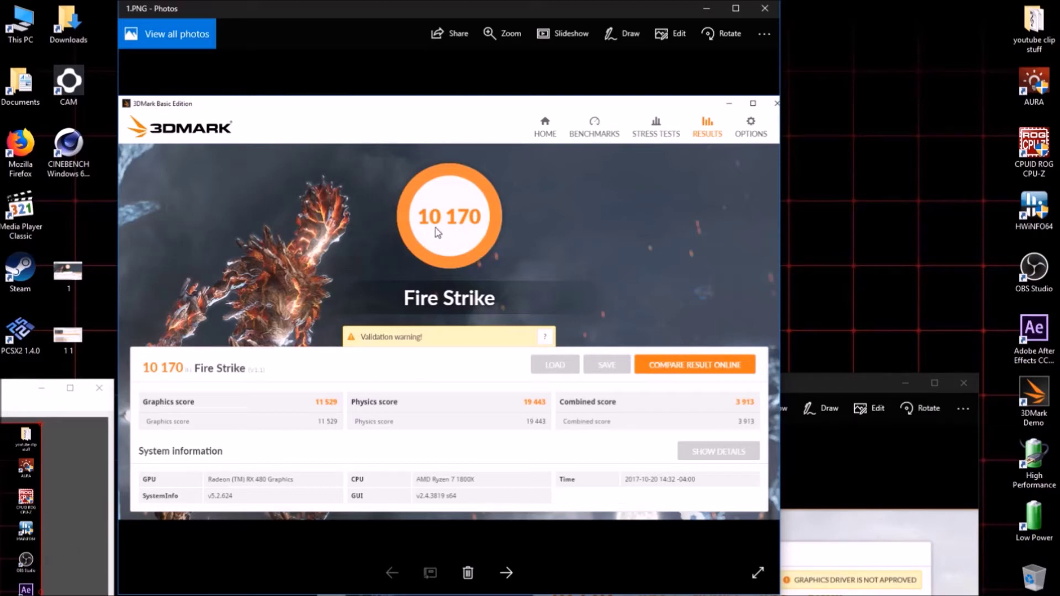
{"action": "key", "text": "Right"}
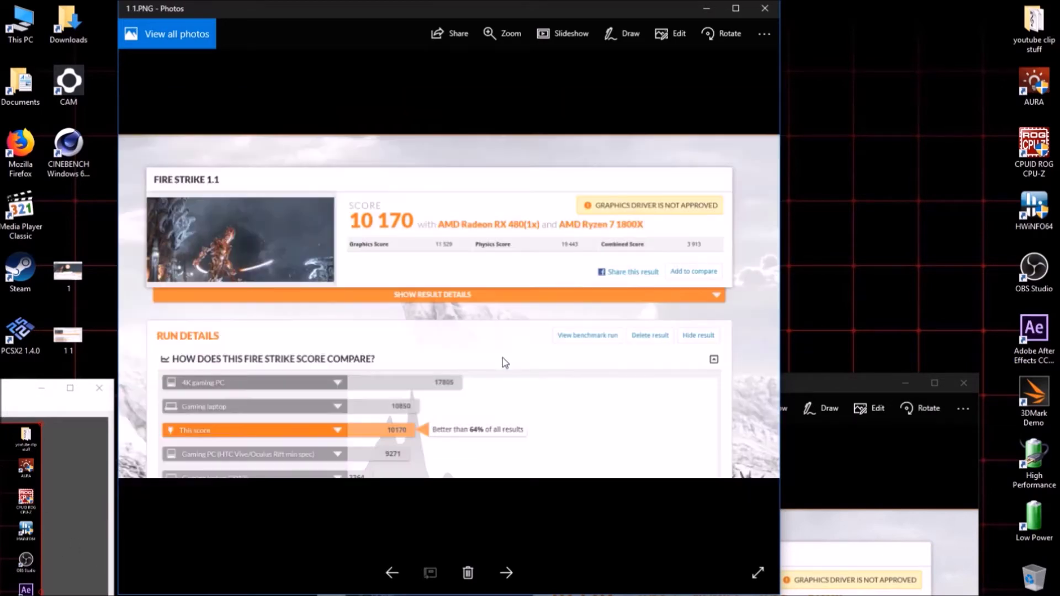
{"action": "key", "text": "Left"}
{"action": "key", "text": "Right"}
{"action": "key", "text": "Left"}
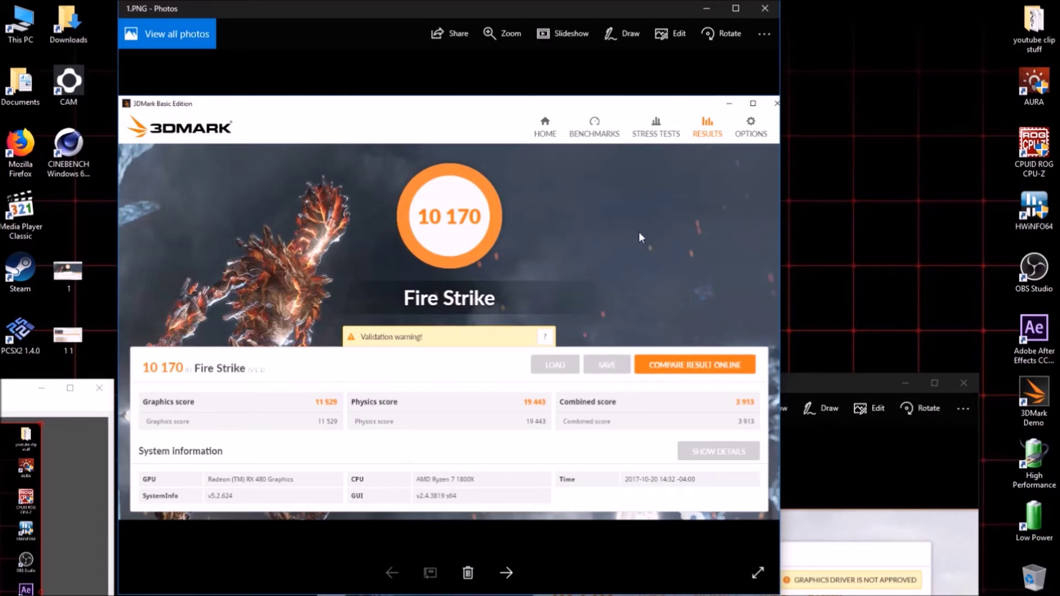
{"action": "left_click", "coordinate": [764, 9]}
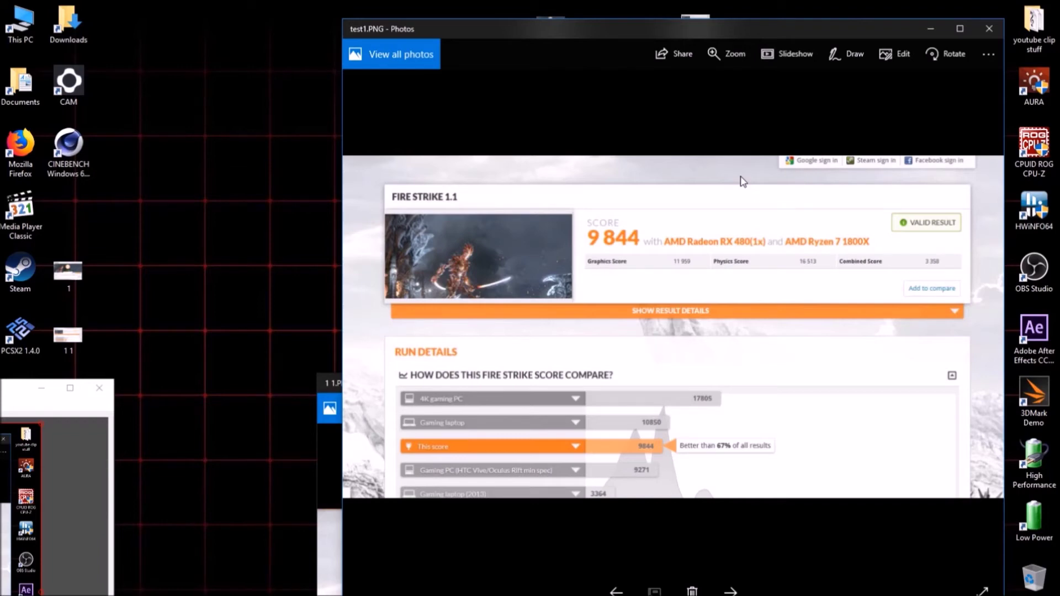
Step: Flip between the 9 844, 10 074 and 10 170 Fire Strike screenshots, ending on 9 844, then close Photos
{"action": "key", "text": "Right"}
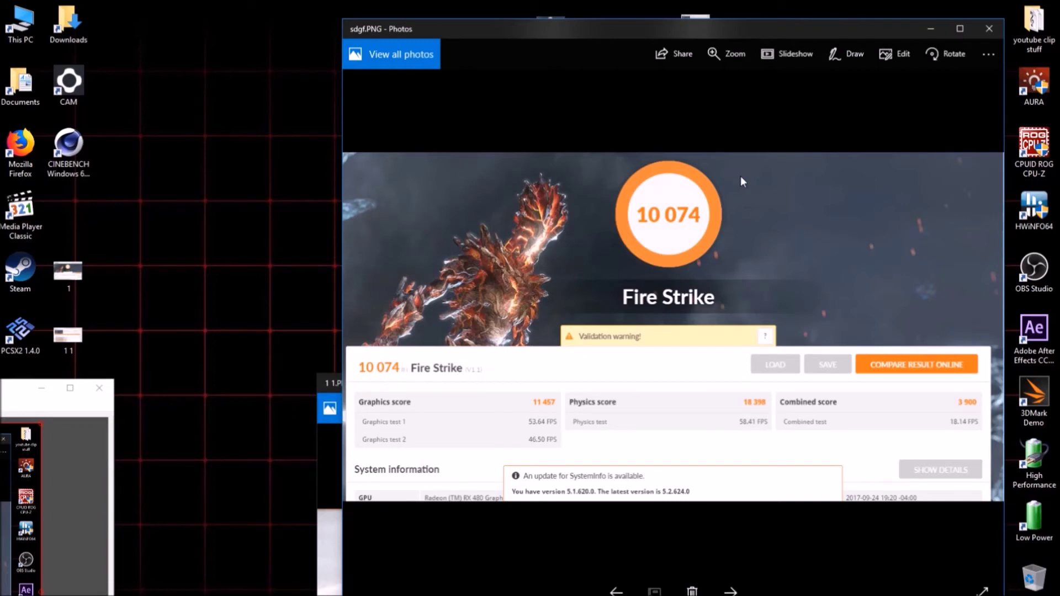
{"action": "key", "text": "Left"}
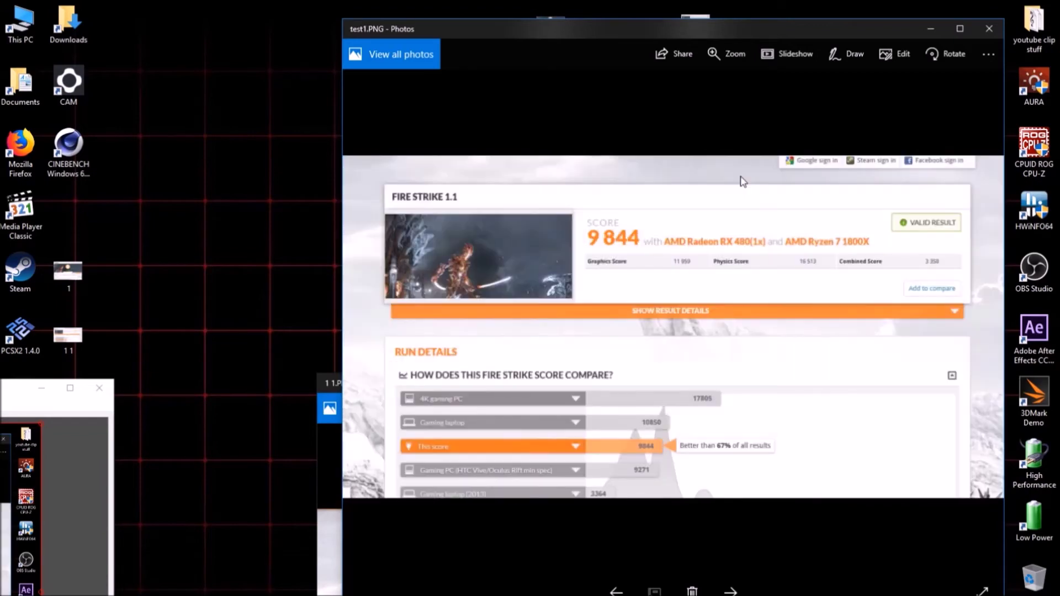
{"action": "key", "text": "Right"}
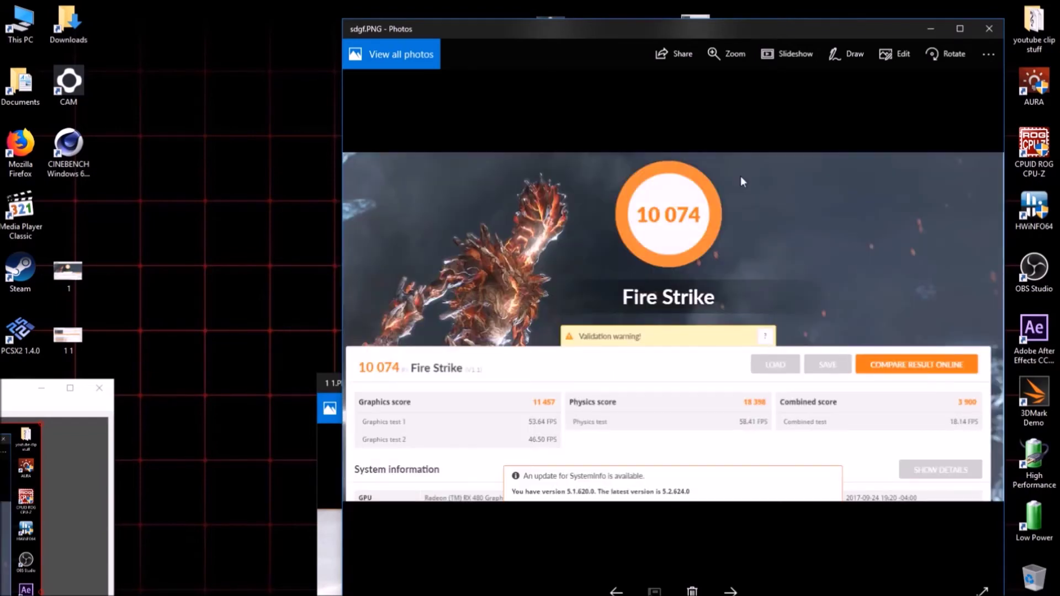
{"action": "key", "text": "Right"}
{"action": "key", "text": "Left"}
{"action": "key", "text": "Left"}
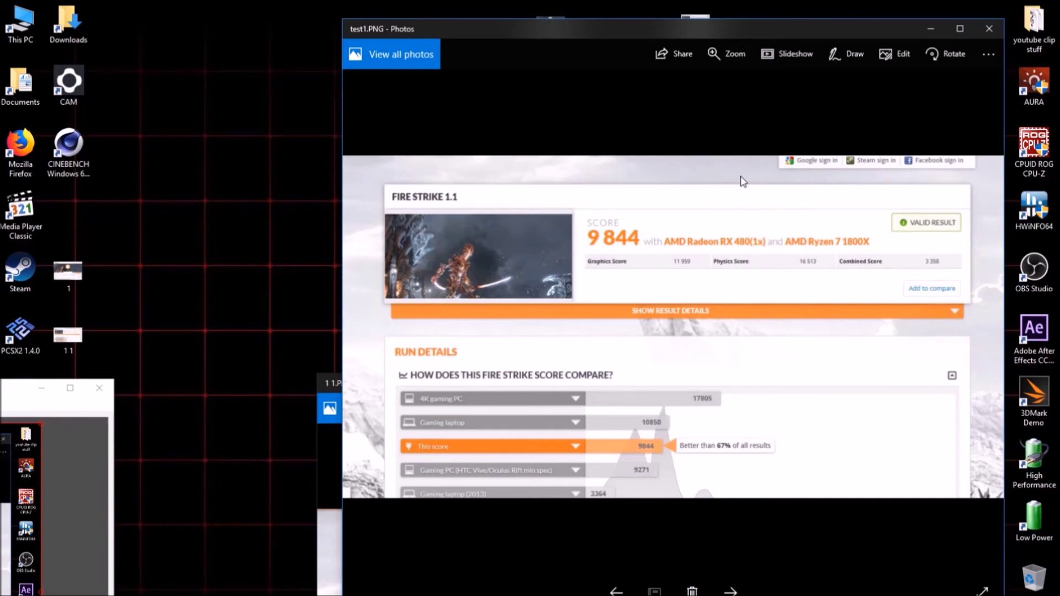
{"action": "key", "text": "Right"}
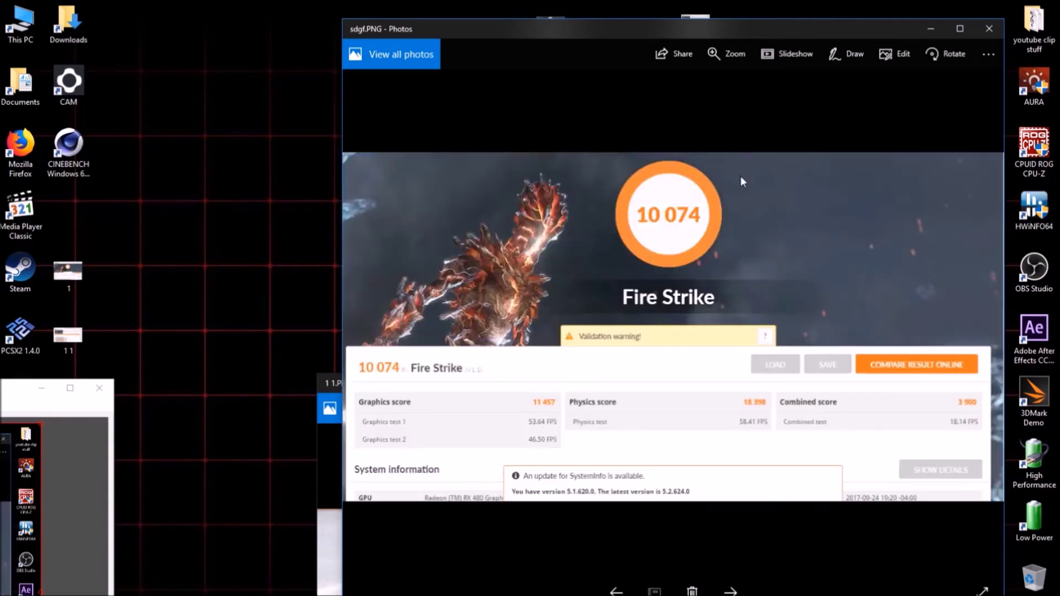
{"action": "key", "text": "Left"}
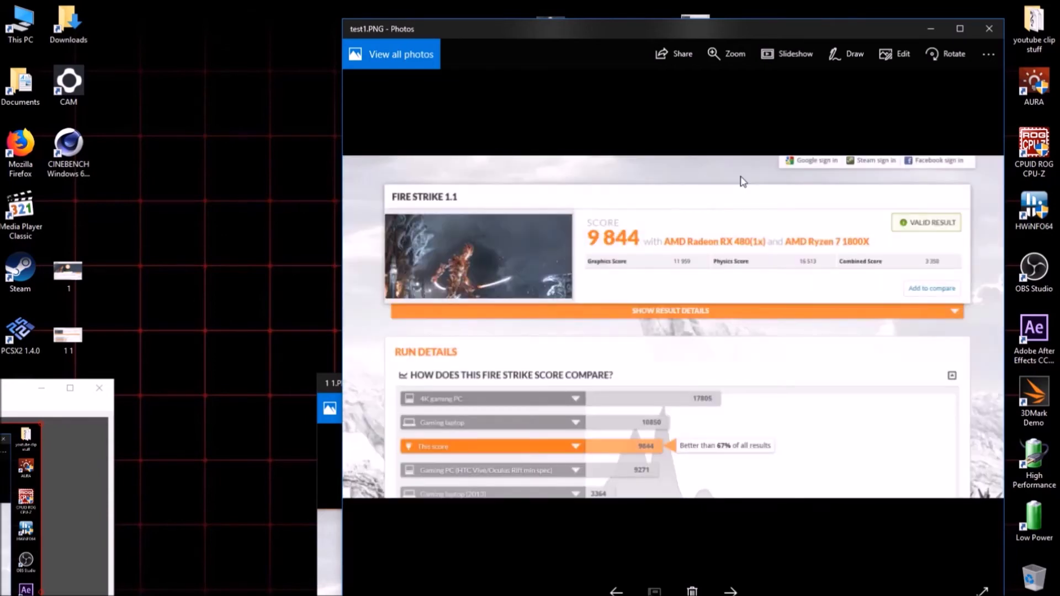
{"action": "key", "text": "Right"}
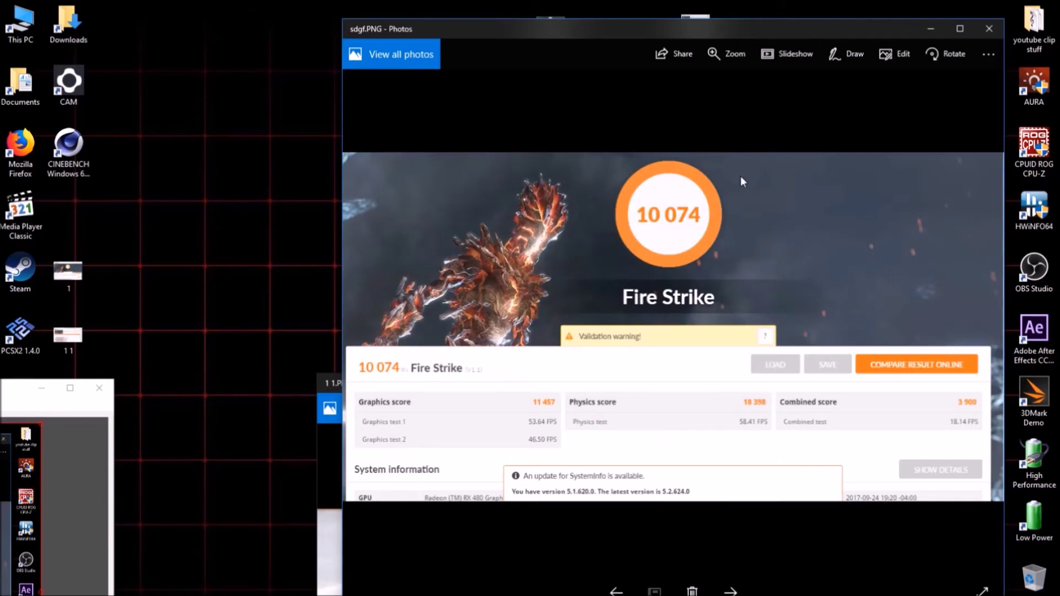
{"action": "key", "text": "Left"}
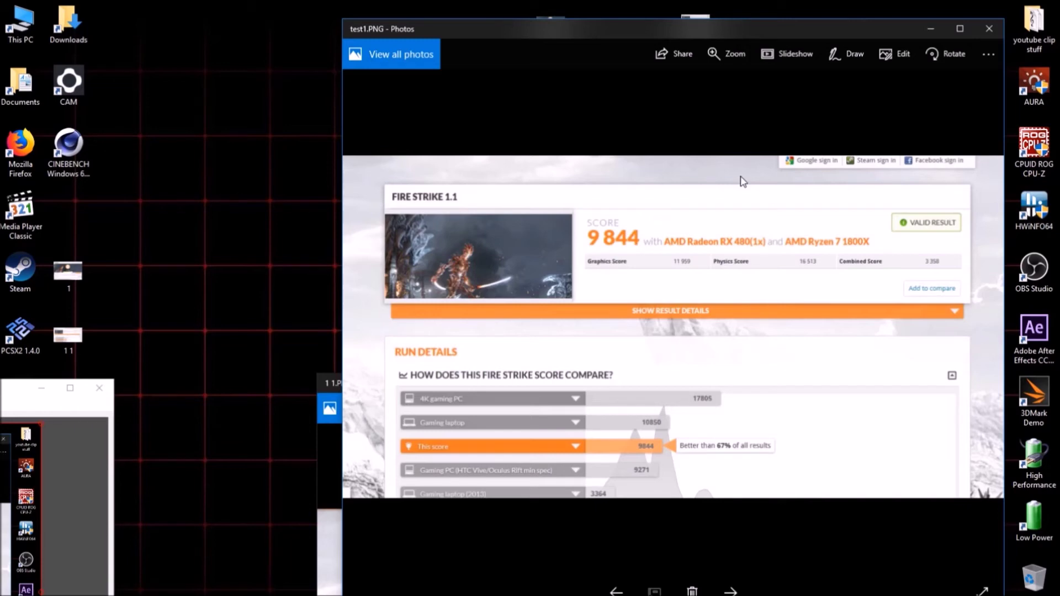
{"action": "left_click", "coordinate": [989, 28]}
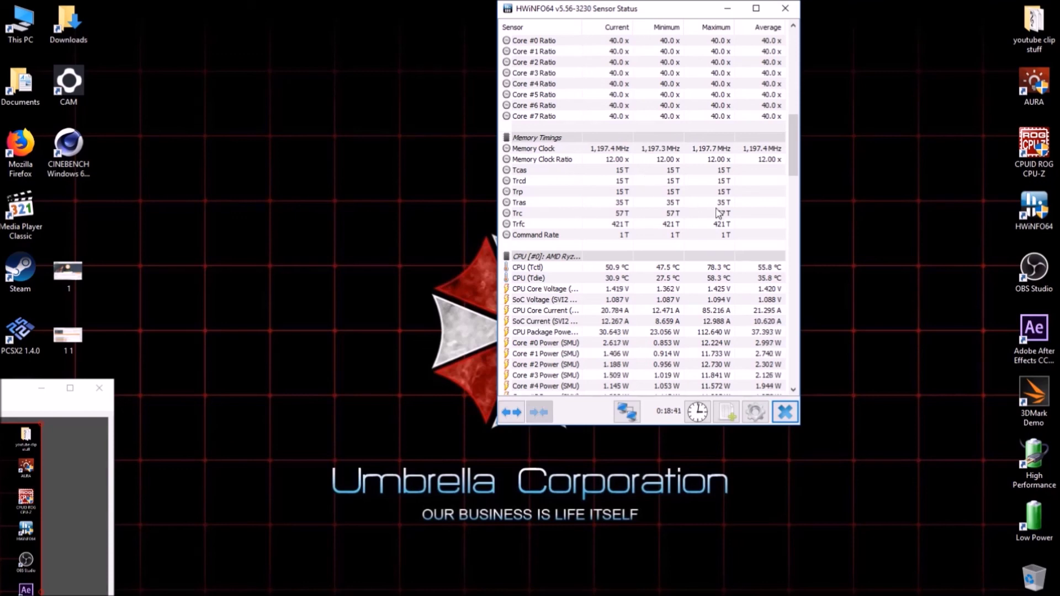
Step: Scroll back to the top of the HWiNFO64 sensor list showing cores near 3,991 MHz
{"action": "scroll", "coordinate": [719, 209], "scroll_direction": "up", "scroll_amount": 17}
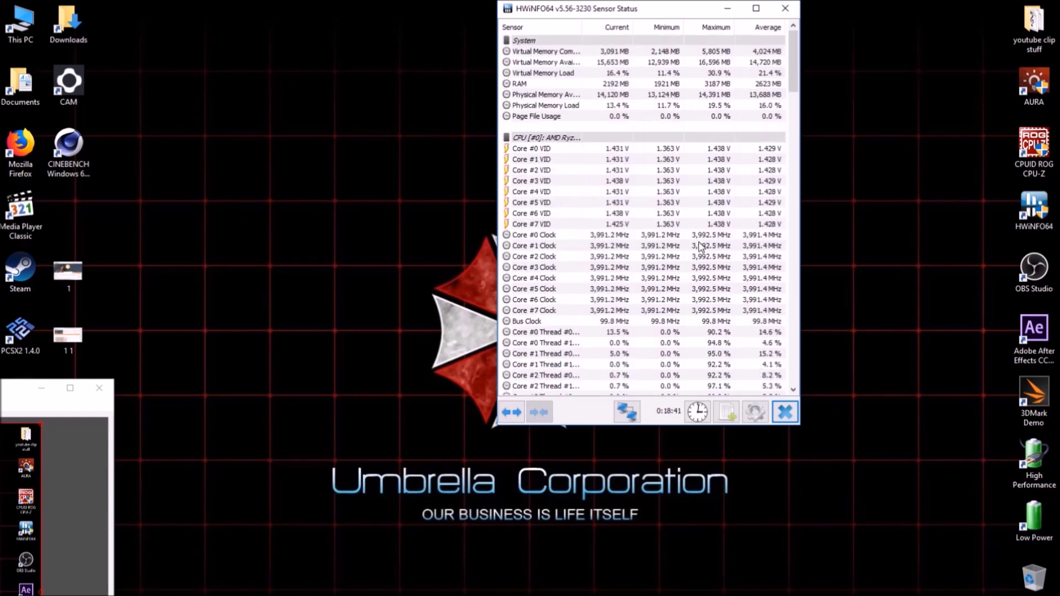